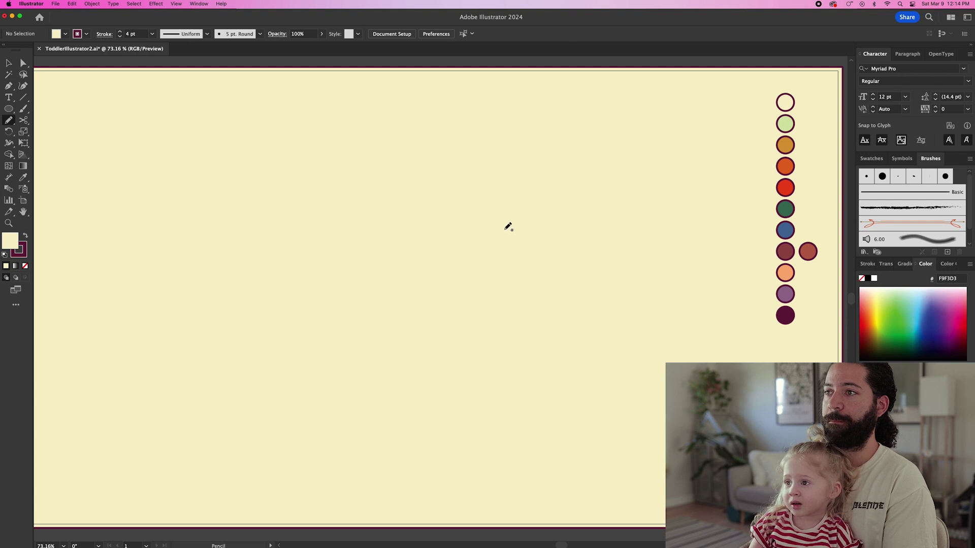
# Sample the dark purple fill and draw a closed curved body shape down the artboard's middle.
pyautogui.press('i')
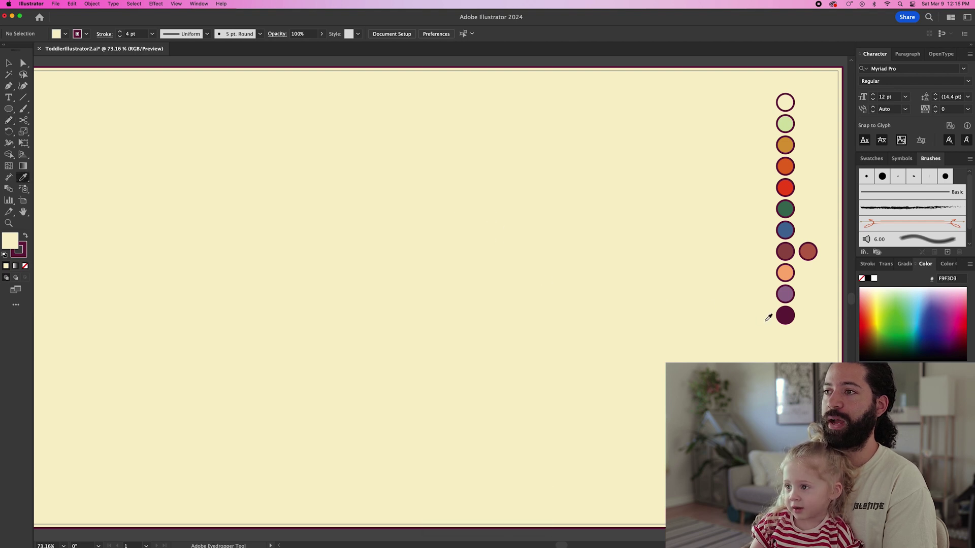
pyautogui.click(781, 314)
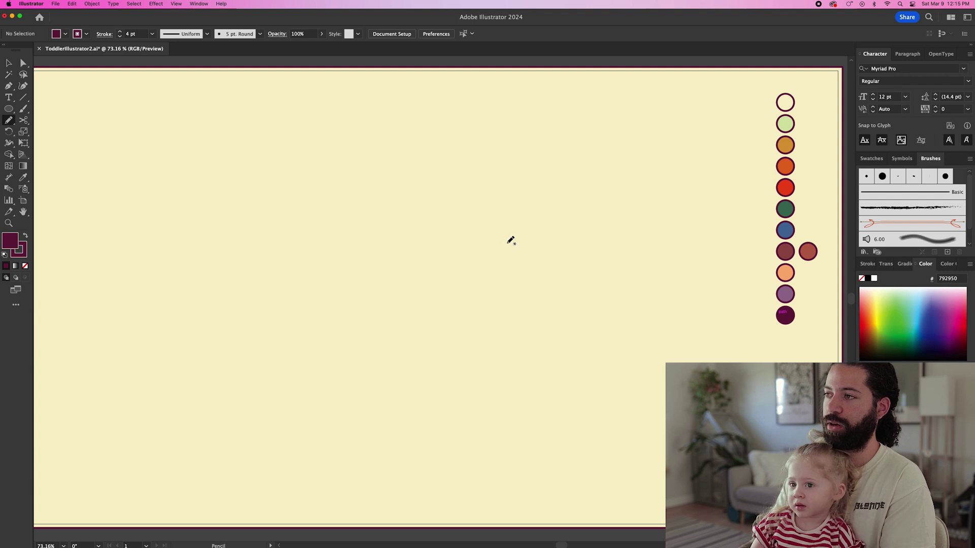
pyautogui.moveTo(507, 235)
pyautogui.mouseDown()
pyautogui.moveTo(496, 208)
pyautogui.moveTo(481, 203)
pyautogui.moveTo(464, 216)
pyautogui.moveTo(460, 303)
pyautogui.moveTo(429, 405)
pyautogui.mouseUp()
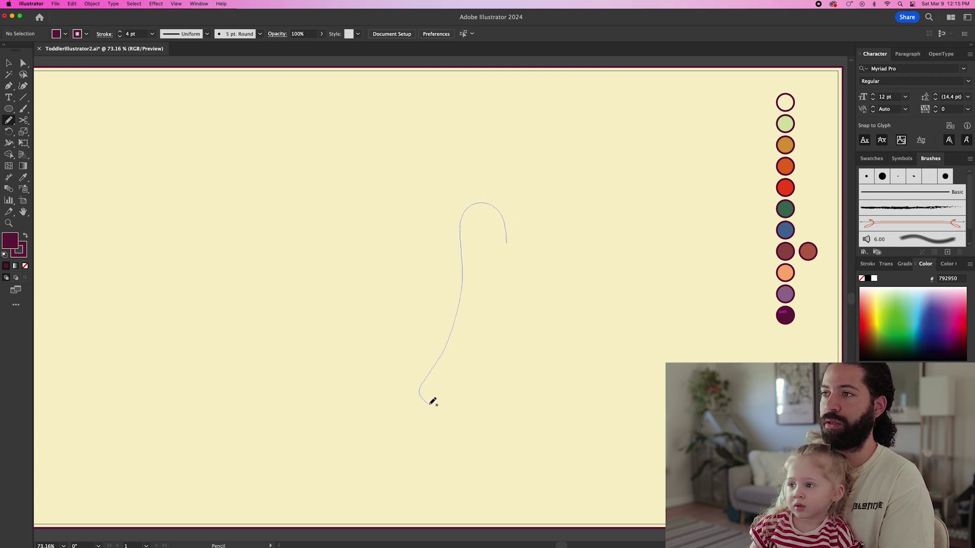
pyautogui.moveTo(472, 362)
pyautogui.mouseDown()
pyautogui.moveTo(507, 282)
pyautogui.moveTo(510, 244)
pyautogui.mouseUp()
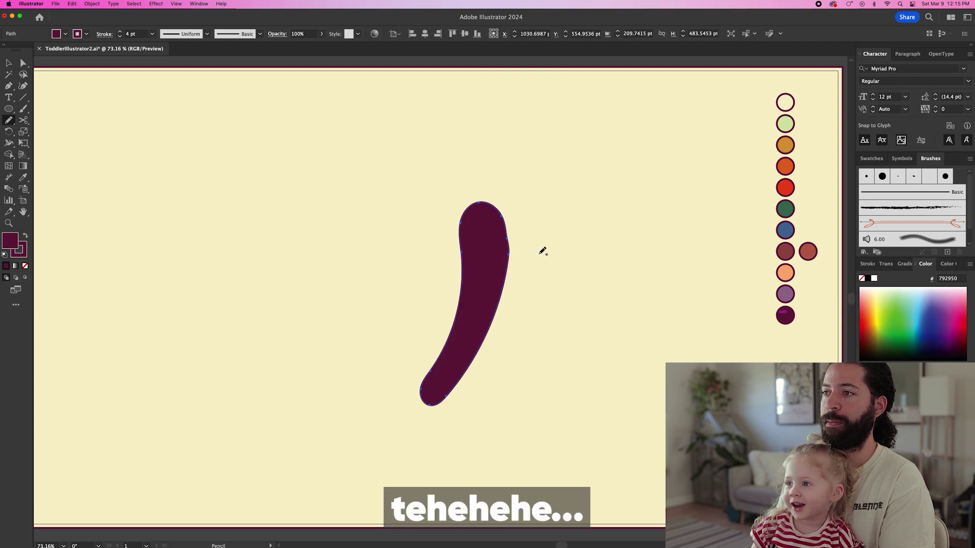
# Smooth the body's right edge by removing an anchor point, then check and deselect it.
pyautogui.press('p')
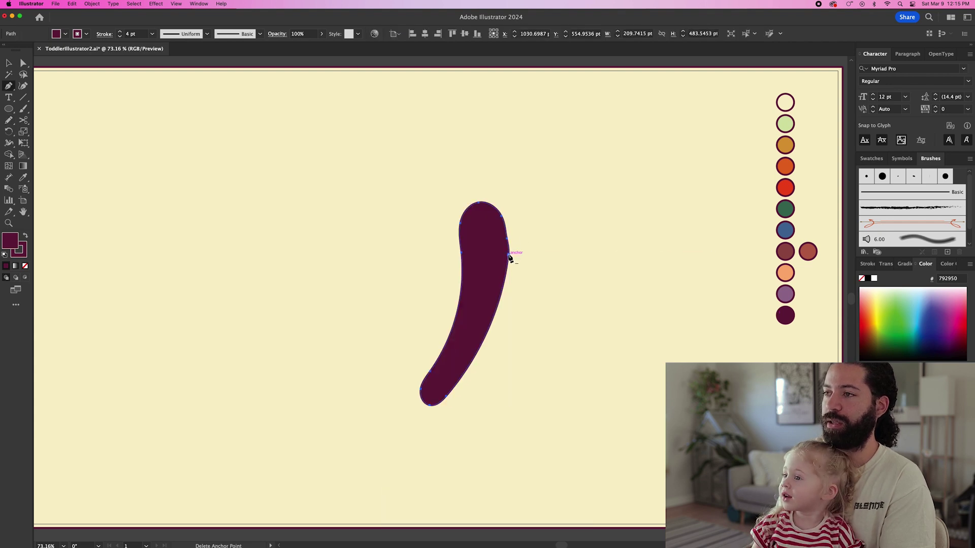
pyautogui.click(509, 258)
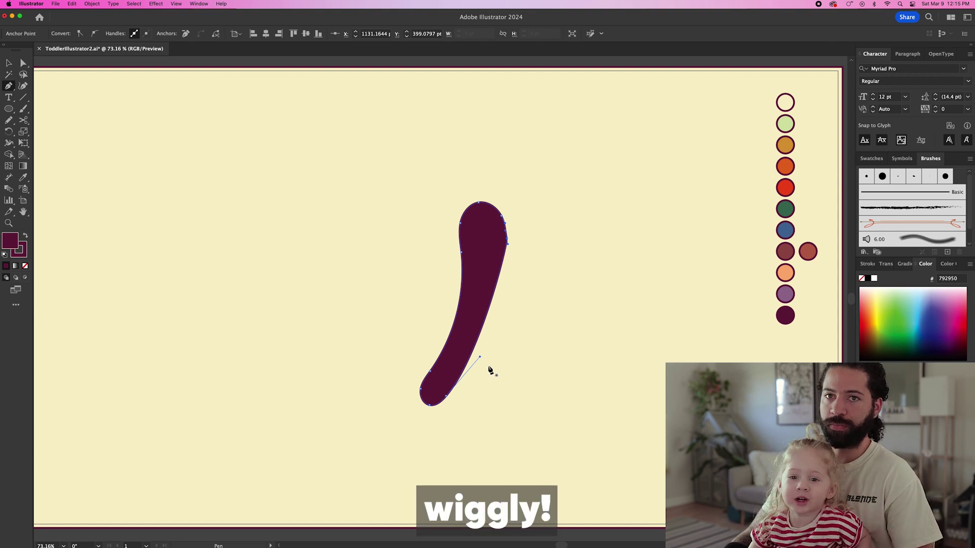
pyautogui.press('super+z')
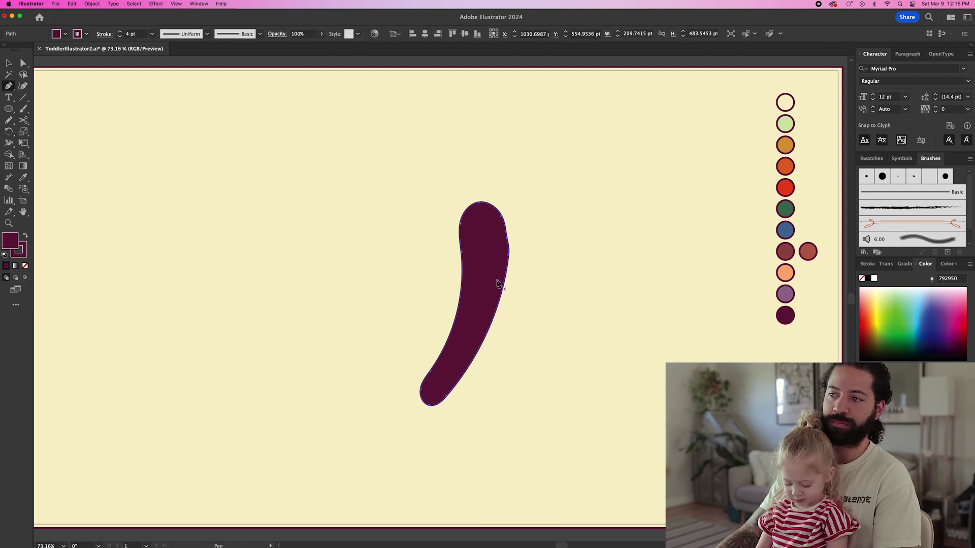
pyautogui.press('super+shift+a')
pyautogui.press('v')
pyautogui.click(487, 293)
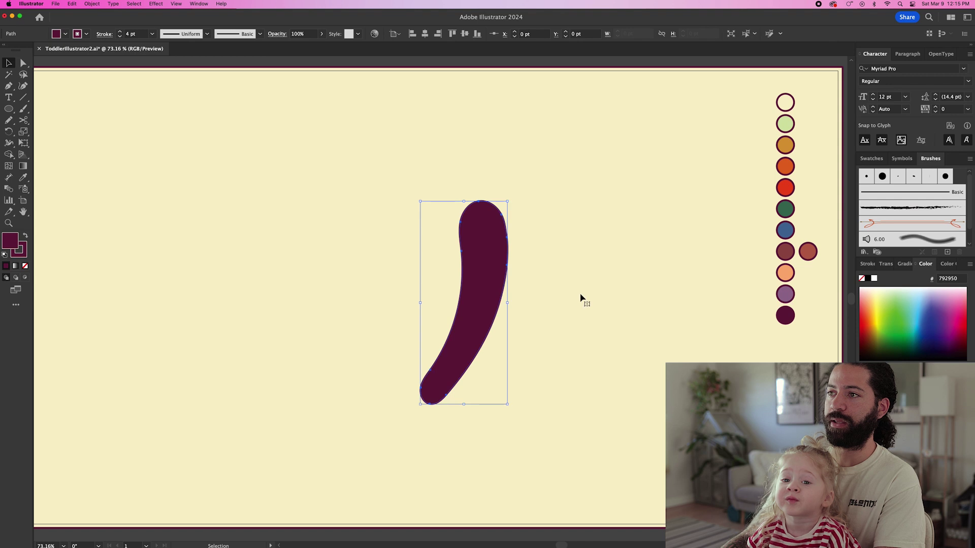
pyautogui.click(588, 300)
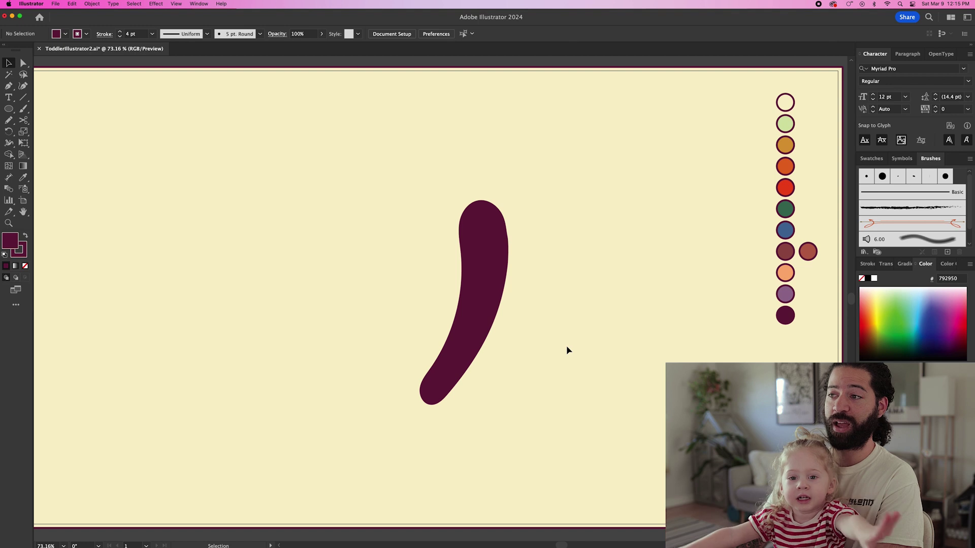
pyautogui.press('n')
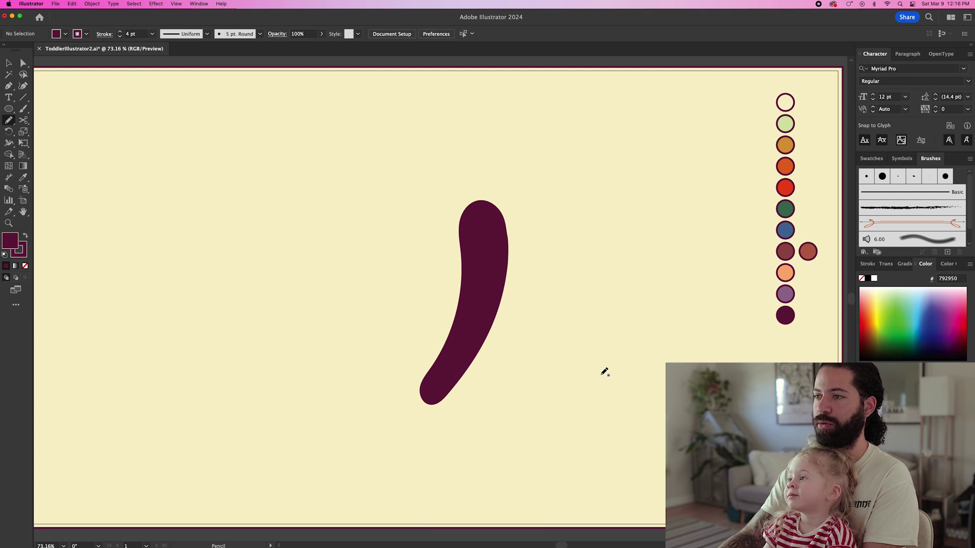
pyautogui.press('i')
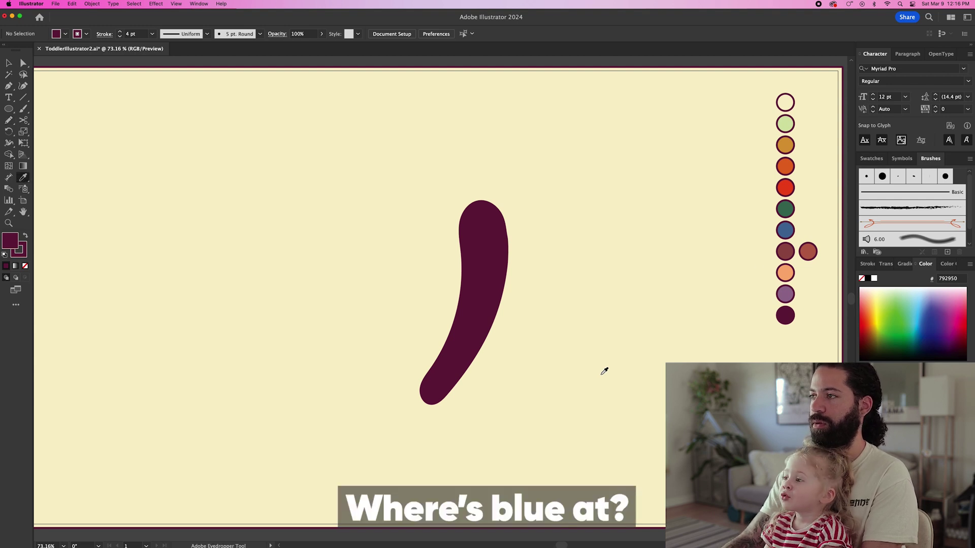
# Sample the blue and draw upper and lower wing shapes on the body's left side.
pyautogui.click(784, 231)
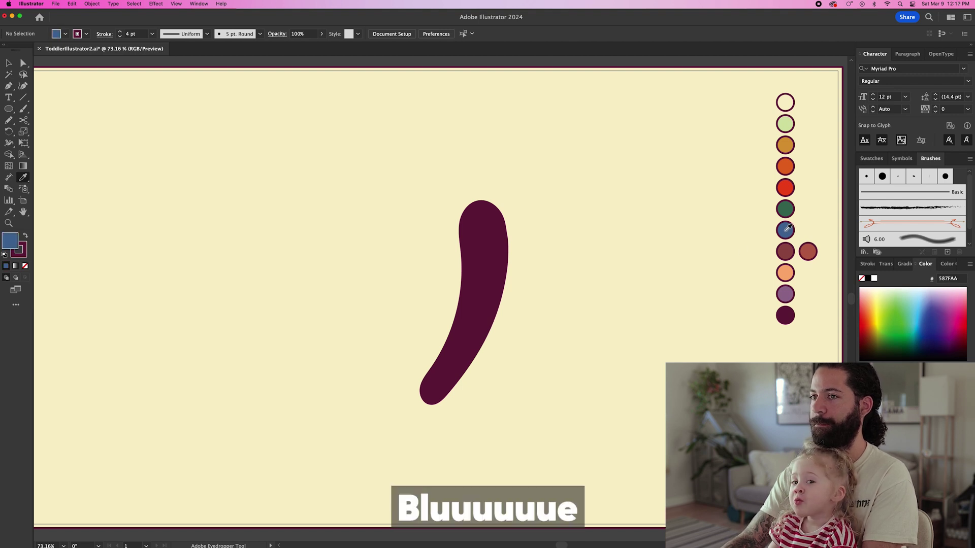
pyautogui.press('n')
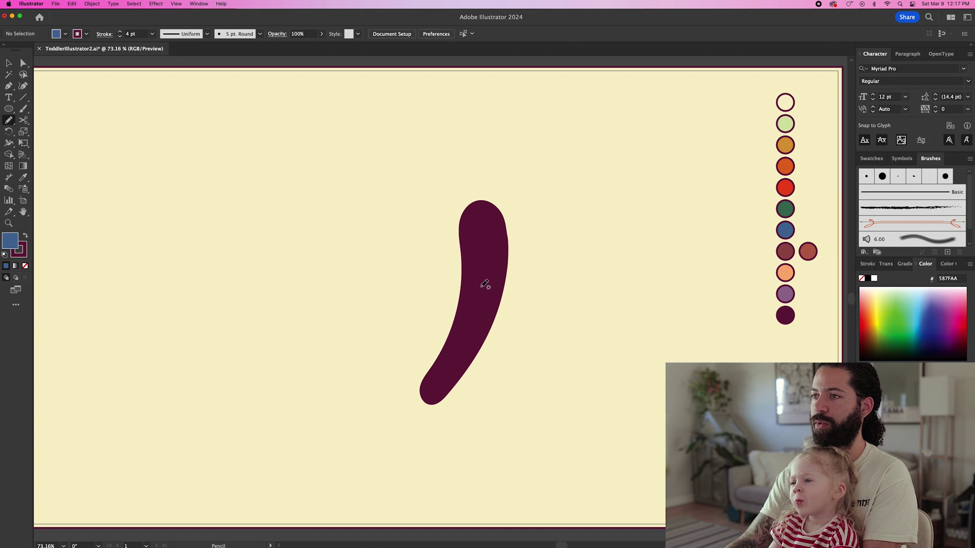
pyautogui.moveTo(476, 277)
pyautogui.mouseDown()
pyautogui.moveTo(438, 232)
pyautogui.moveTo(400, 232)
pyautogui.moveTo(385, 245)
pyautogui.moveTo(391, 297)
pyautogui.moveTo(441, 320)
pyautogui.mouseUp()
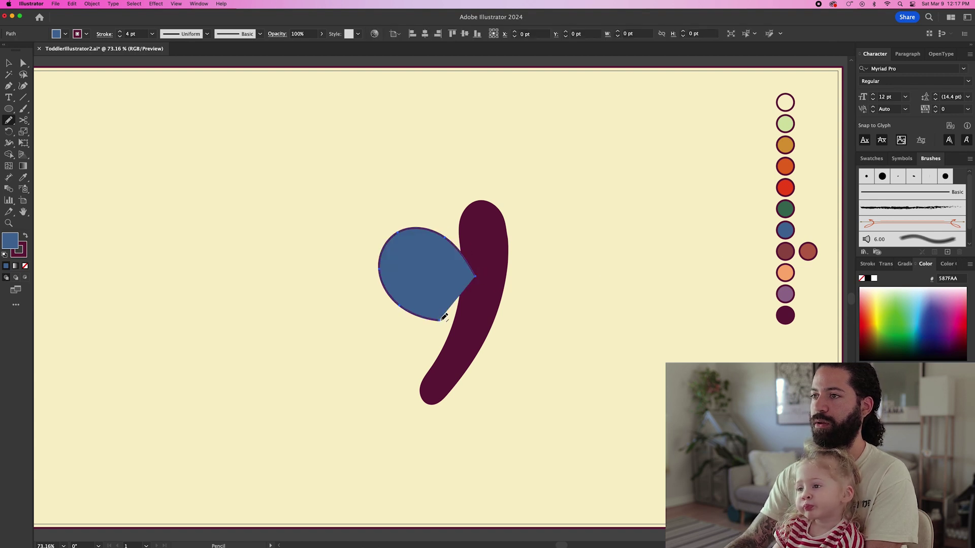
pyautogui.press('super+shift+a')
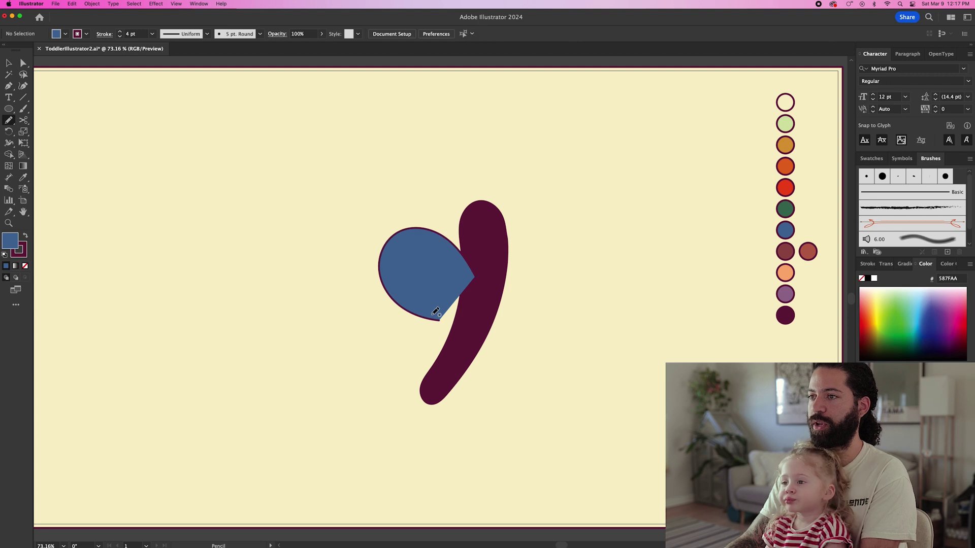
pyautogui.moveTo(436, 312)
pyautogui.mouseDown()
pyautogui.moveTo(379, 329)
pyautogui.moveTo(376, 355)
pyautogui.moveTo(403, 379)
pyautogui.moveTo(428, 384)
pyautogui.moveTo(454, 372)
pyautogui.moveTo(479, 286)
pyautogui.mouseUp()
# Send both left wings behind the body.
pyautogui.press('v')
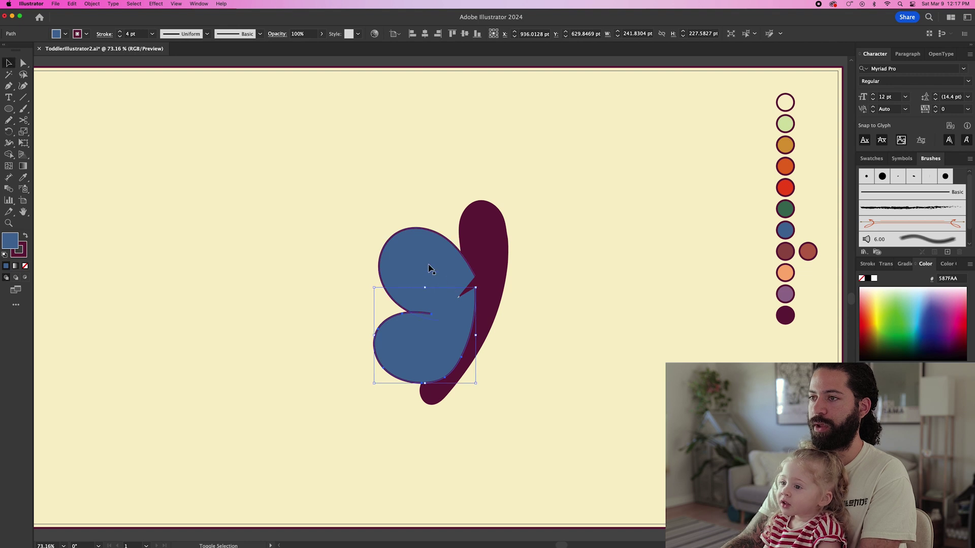
pyautogui.keyDown('shift'); pyautogui.click(428, 267); pyautogui.keyUp('shift')
pyautogui.press('super+shift+bracketleft')
pyautogui.press('v')
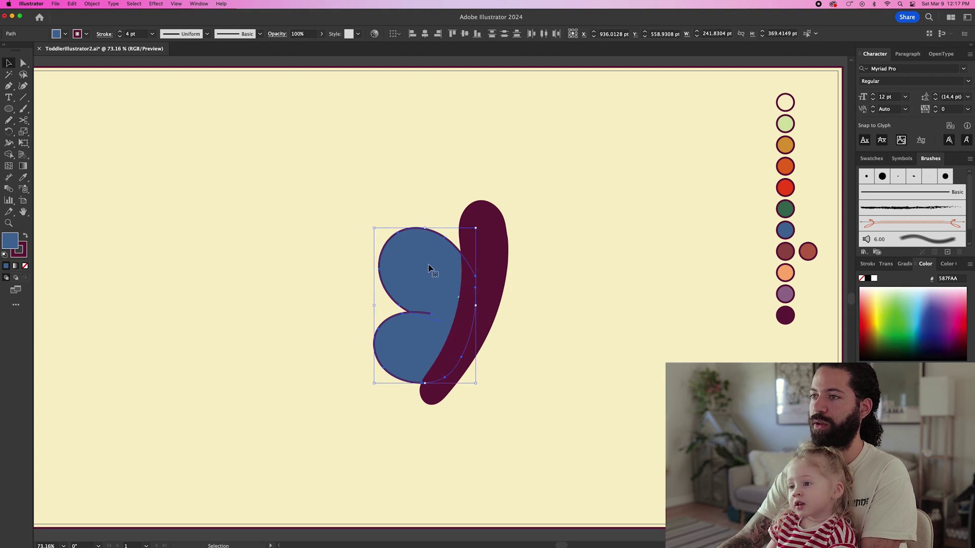
pyautogui.click(542, 322)
# Shrink the lower left wing slightly and nudge both left wings a little right.
pyautogui.click(402, 344)
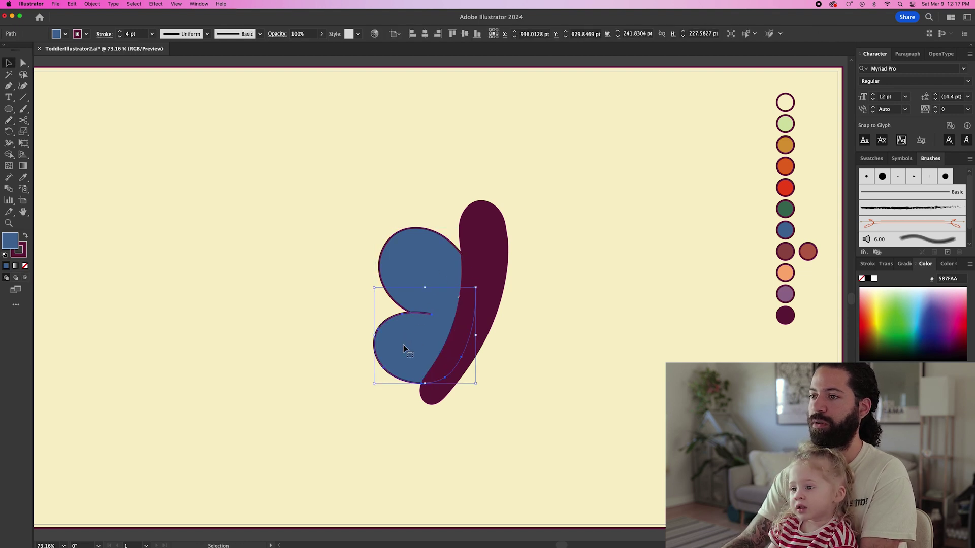
pyautogui.moveTo(374, 383); pyautogui.dragTo(382, 378)
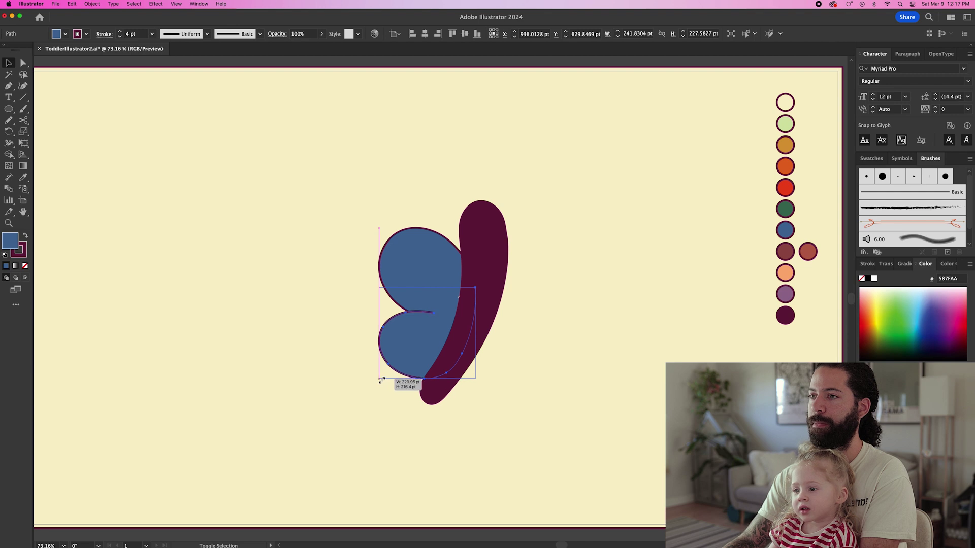
pyautogui.keyDown('shift'); pyautogui.click(417, 268); pyautogui.keyUp('shift')
pyautogui.moveTo(425, 292); pyautogui.dragTo(429, 292)
pyautogui.click(569, 333)
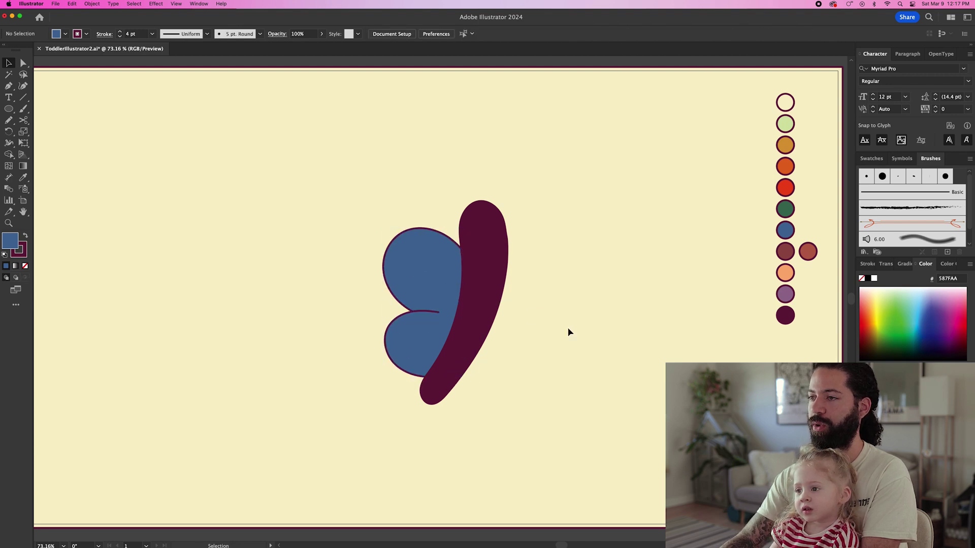
pyautogui.press('n')
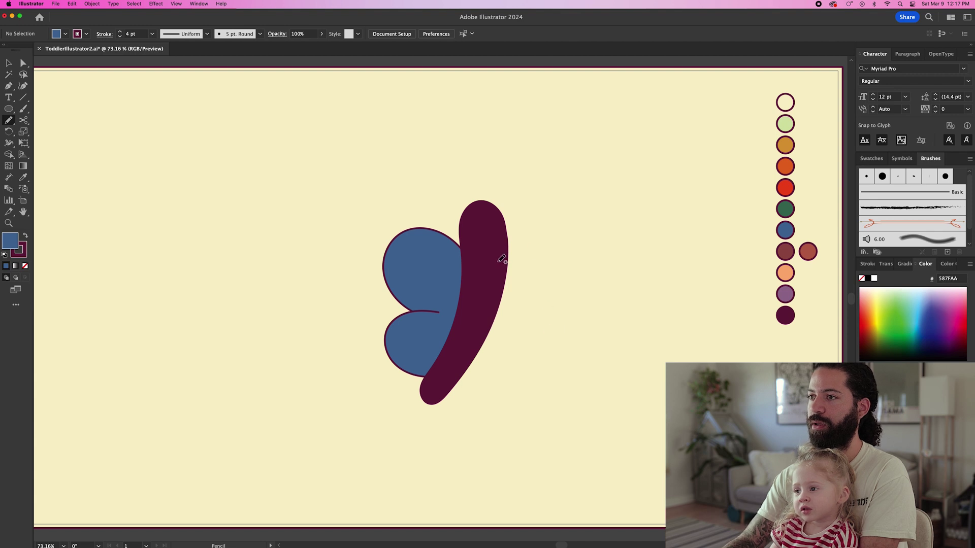
# Draw the right-side blue wings, group them and send them behind the body.
pyautogui.moveTo(491, 262)
pyautogui.mouseDown()
pyautogui.moveTo(533, 234)
pyautogui.moveTo(557, 248)
pyautogui.moveTo(564, 294)
pyautogui.moveTo(518, 323)
pyautogui.moveTo(541, 339)
pyautogui.moveTo(536, 371)
pyautogui.moveTo(501, 393)
pyautogui.moveTo(471, 386)
pyautogui.moveTo(464, 362)
pyautogui.moveTo(475, 323)
pyautogui.moveTo(500, 294)
pyautogui.moveTo(513, 290)
pyautogui.moveTo(528, 313)
pyautogui.mouseUp()
pyautogui.press('super+shift+a')
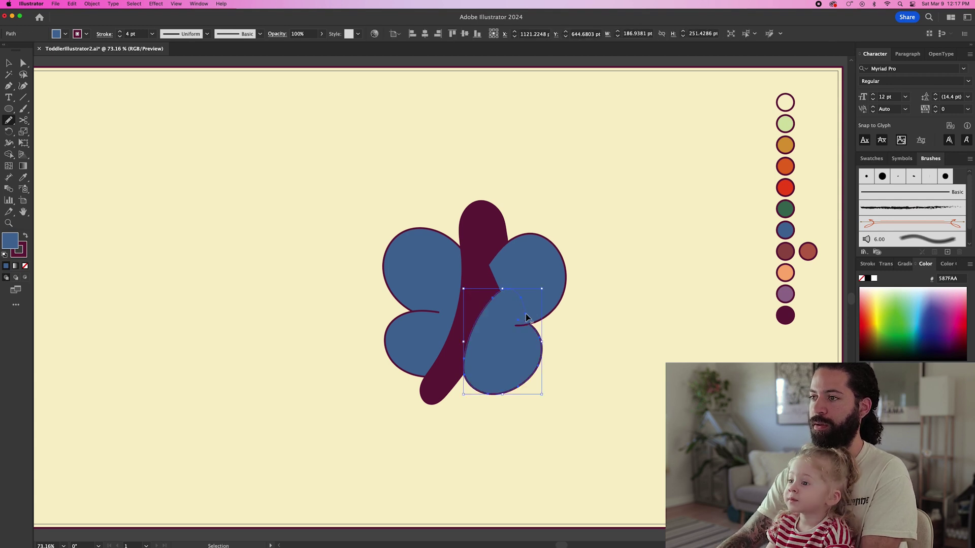
pyautogui.press('v')
pyautogui.keyDown('shift'); pyautogui.click(544, 278); pyautogui.keyUp('shift')
pyautogui.press('super+g')
pyautogui.press('super+bracketleft')
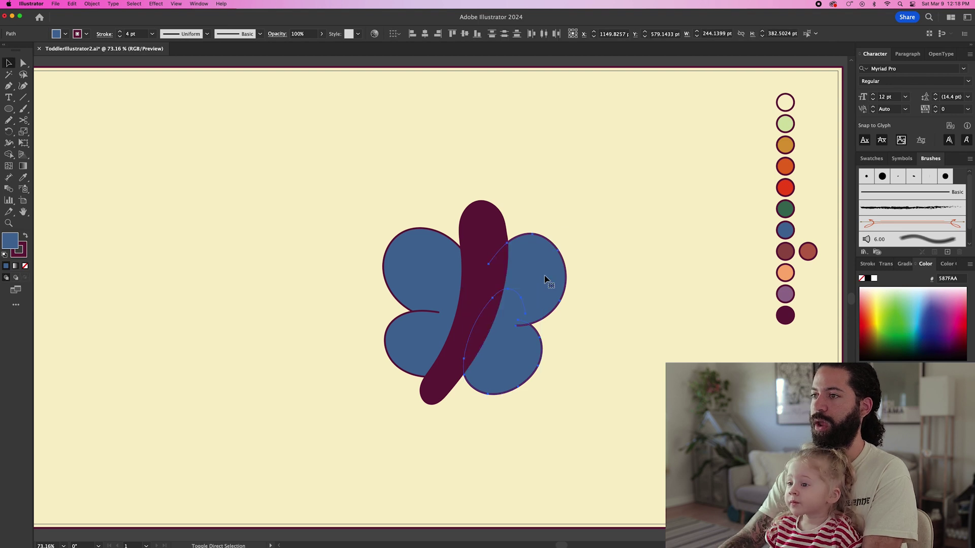
pyautogui.click(585, 324)
# Shrink the right and left wing pairs slightly around their centres.
pyautogui.click(541, 298)
pyautogui.moveTo(565, 235)
pyautogui.mouseDown()
pyautogui.moveTo(583, 237)
pyautogui.moveTo(557, 243)
pyautogui.mouseUp()
pyautogui.click(411, 337)
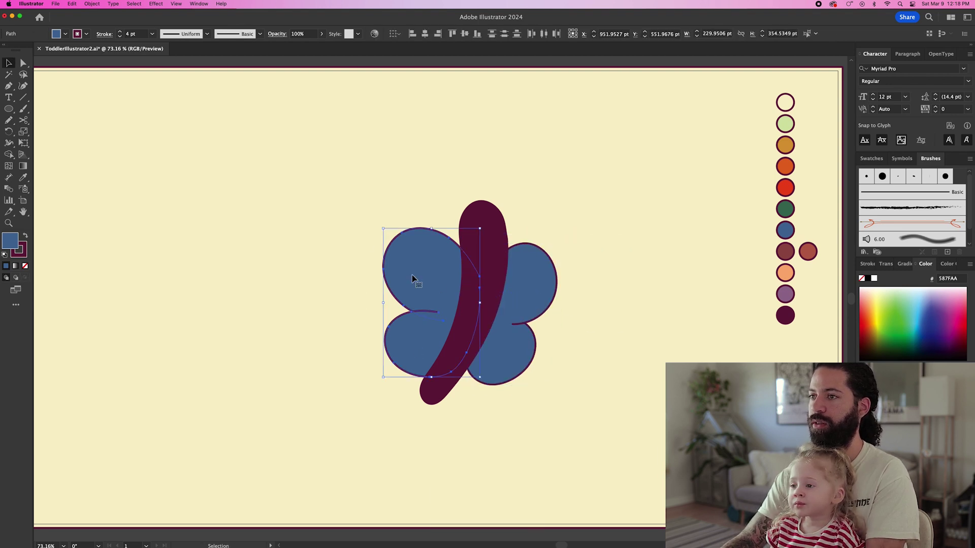
pyautogui.moveTo(382, 228)
pyautogui.mouseDown()
pyautogui.moveTo(401, 232)
pyautogui.moveTo(388, 236)
pyautogui.mouseUp()
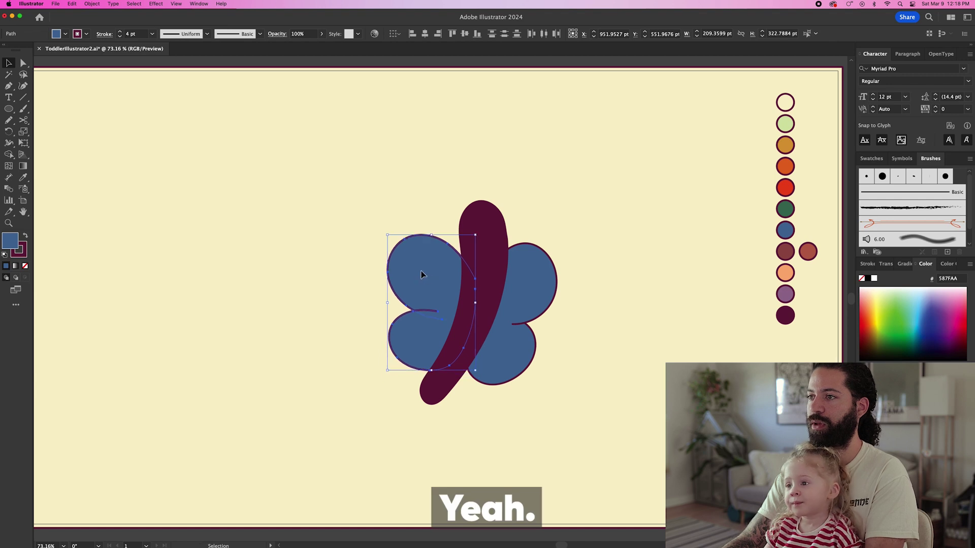
pyautogui.click(586, 274)
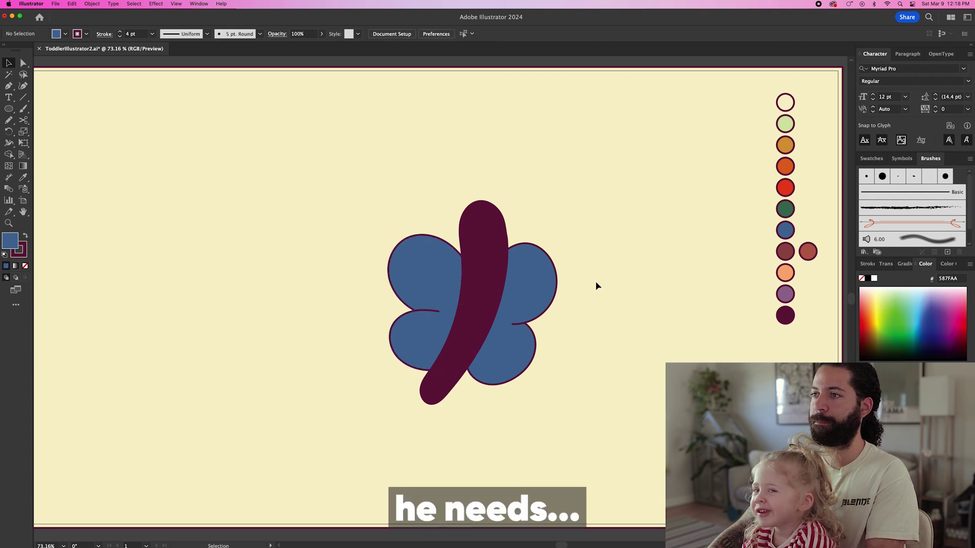
pyautogui.press('i')
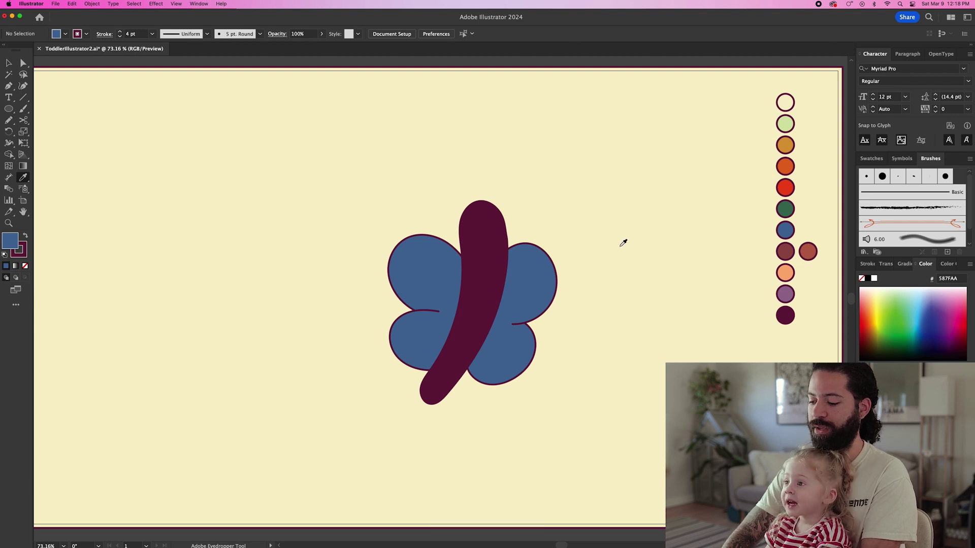
pyautogui.press('l')
pyautogui.press('i')
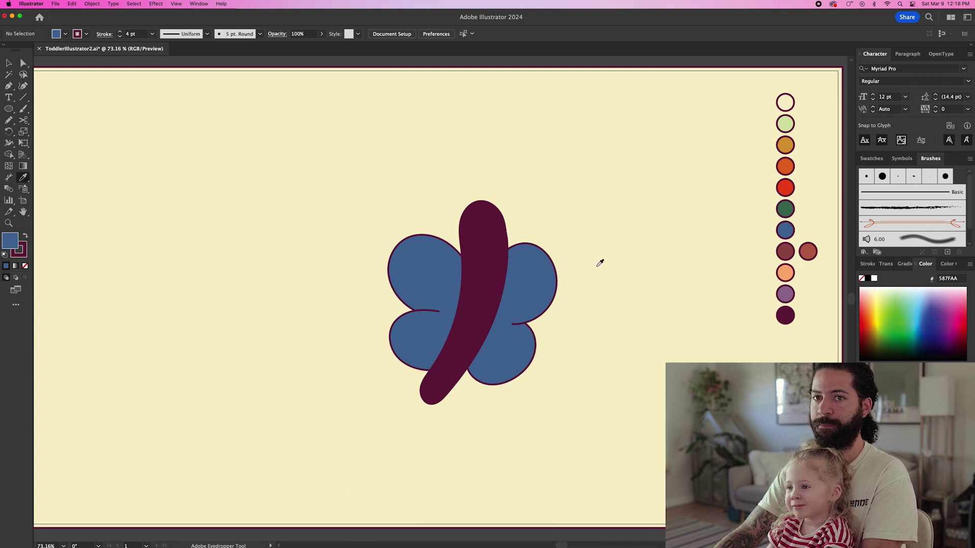
pyautogui.press('l')
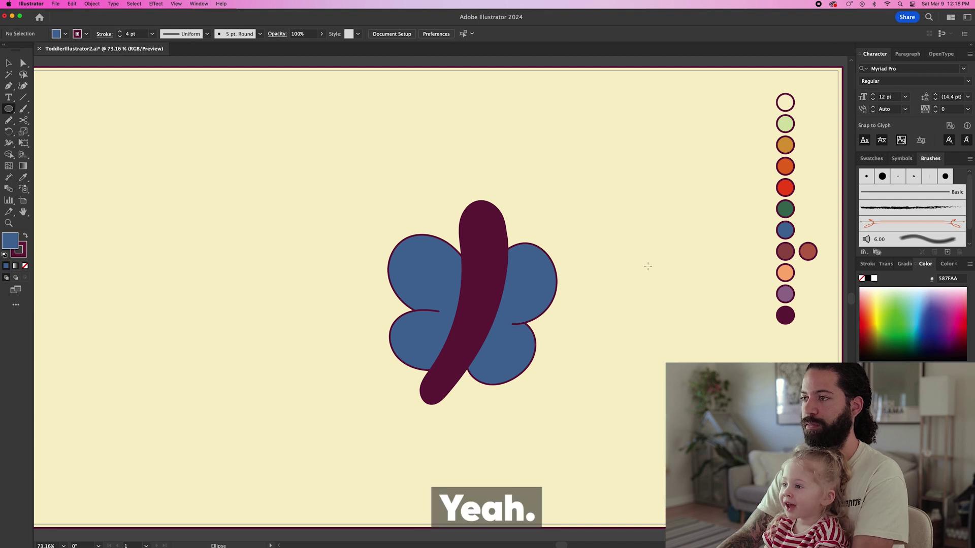
pyautogui.press('i')
pyautogui.press('l')
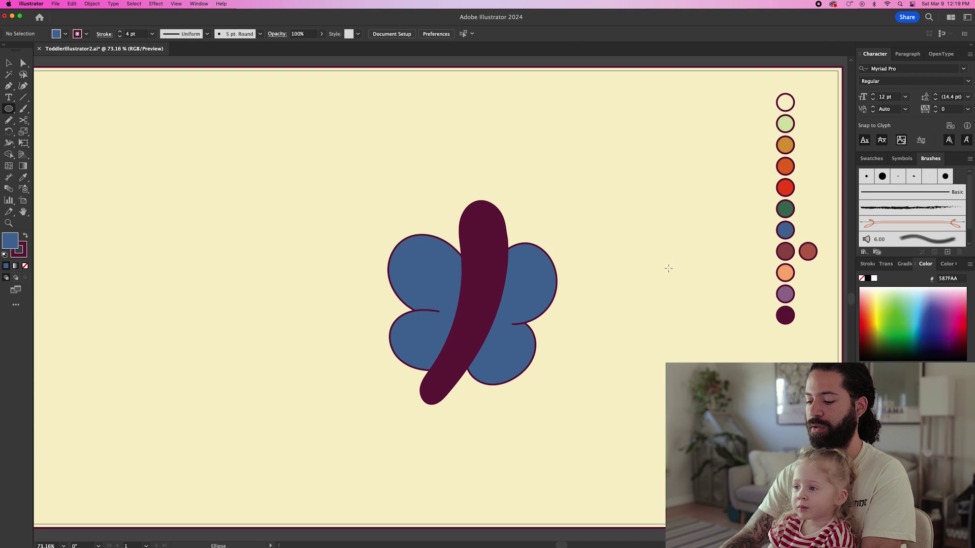
pyautogui.press('i')
pyautogui.click(808, 250)
# Draw a red-brown circle with the Ellipse tool and move it onto the upper body.
pyautogui.press('l')
pyautogui.moveTo(476, 242); pyautogui.dragTo(489, 262)
pyautogui.press('v')
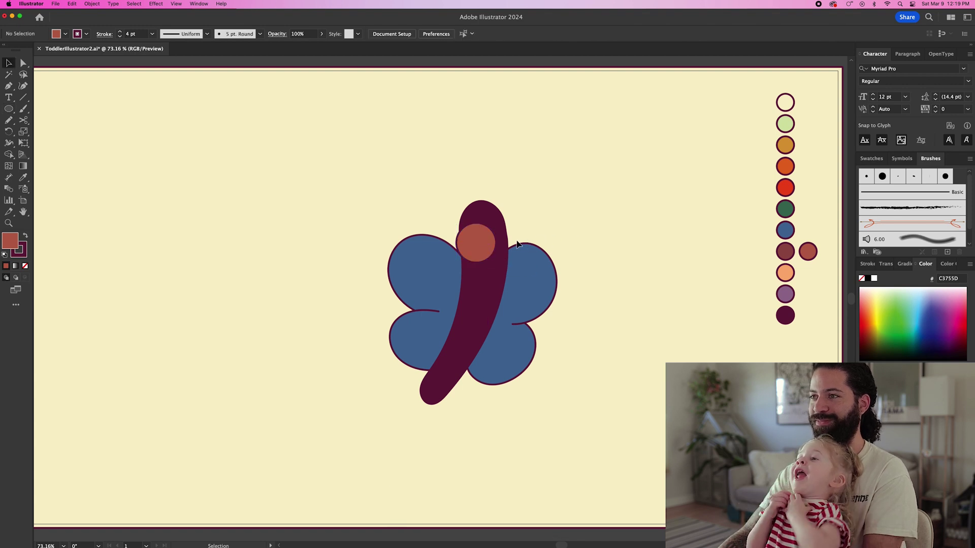
pyautogui.scroll(5, 515, 242)
pyautogui.moveTo(460, 250); pyautogui.dragTo(450, 277)
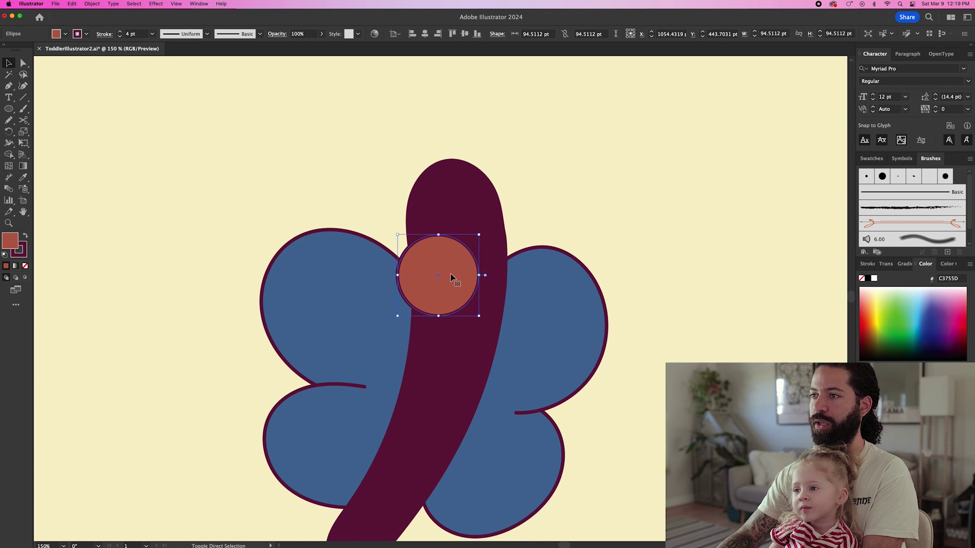
# Add a smaller inner circle filled dark maroon to form the ring.
pyautogui.moveTo(479, 235); pyautogui.dragTo(472, 251)
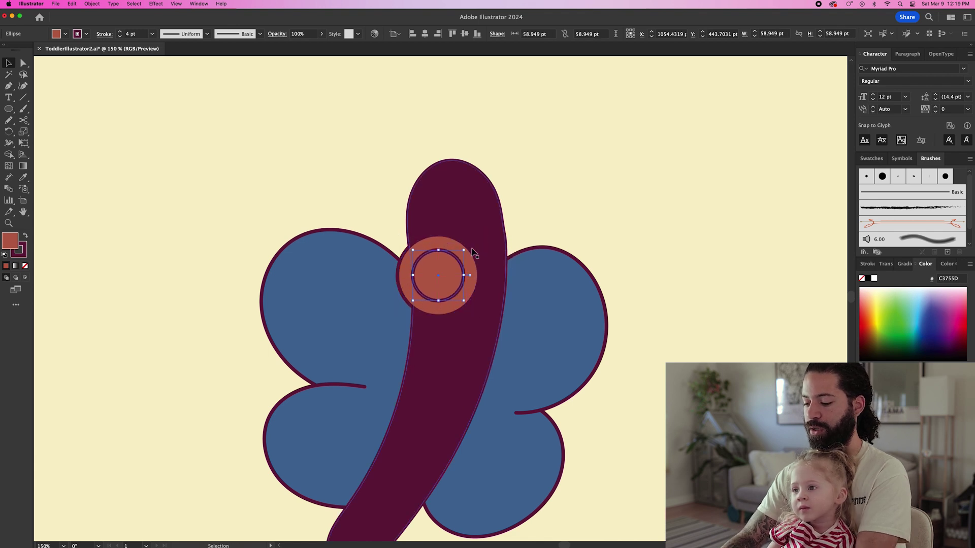
pyautogui.press('n')
pyautogui.hotkey('shift', 'x')
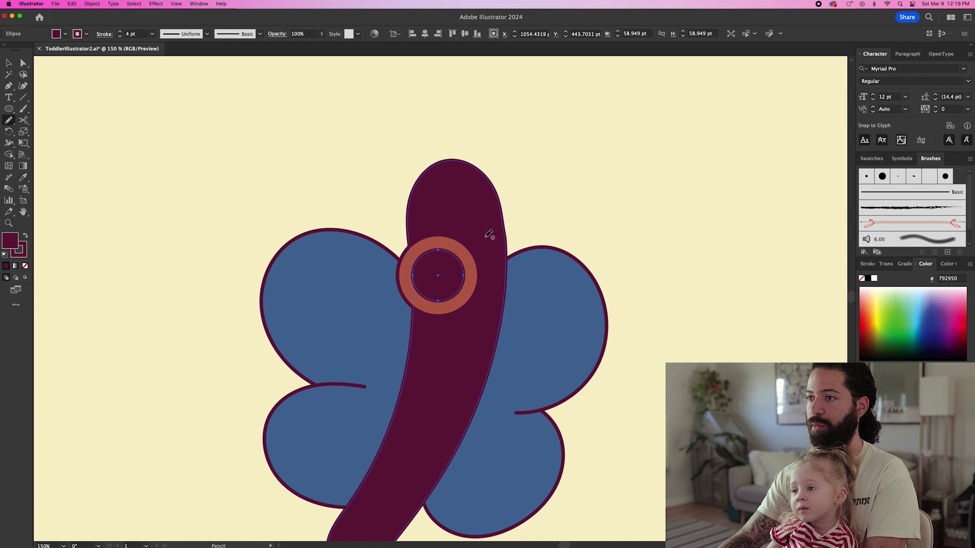
pyautogui.press('super+shift+a')
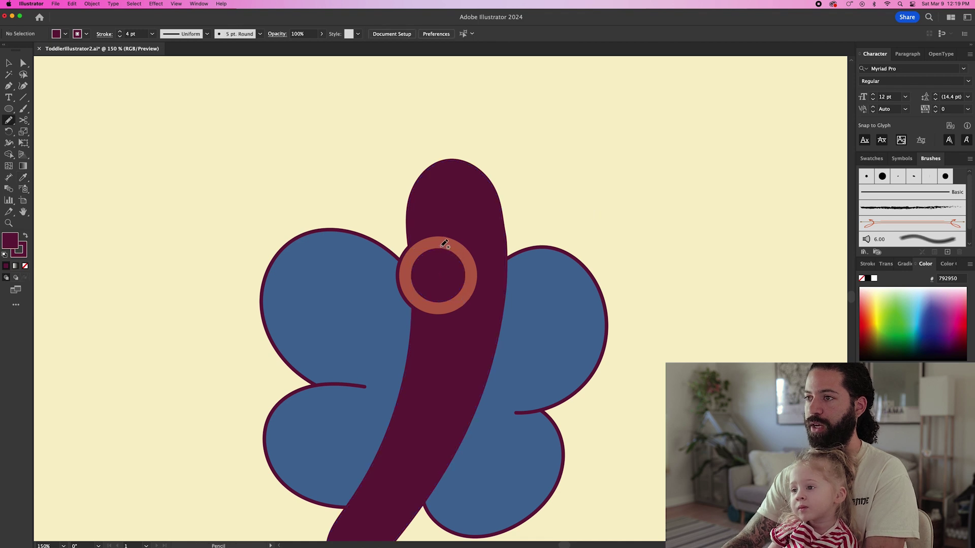
# Draw a closed wavy S-shape through the ring's centre and select it with the maroon inner circle.
pyautogui.moveTo(445, 243)
pyautogui.mouseDown()
pyautogui.moveTo(438, 275)
pyautogui.moveTo(425, 302)
pyautogui.moveTo(446, 305)
pyautogui.moveTo(457, 280)
pyautogui.mouseUp()
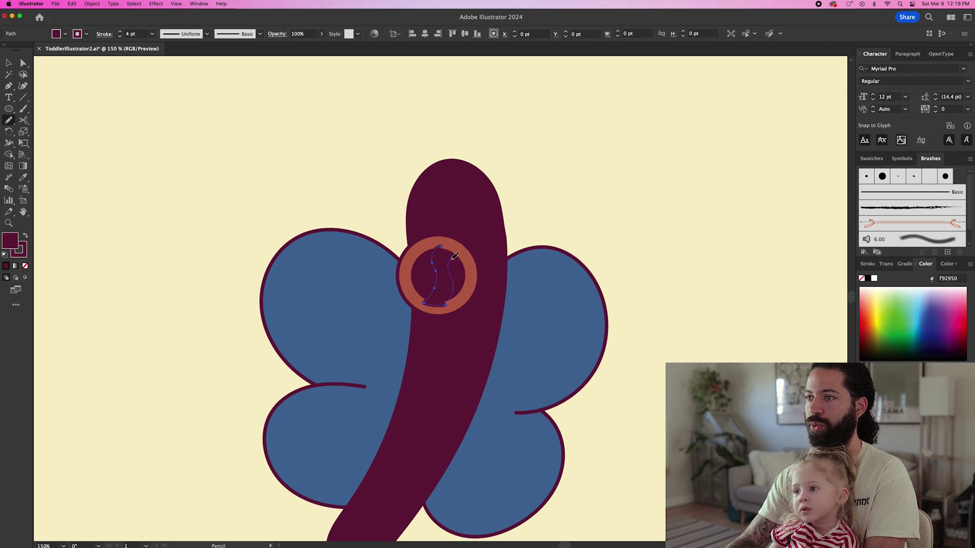
pyautogui.moveTo(444, 243); pyautogui.dragTo(445, 243)
pyautogui.press('v')
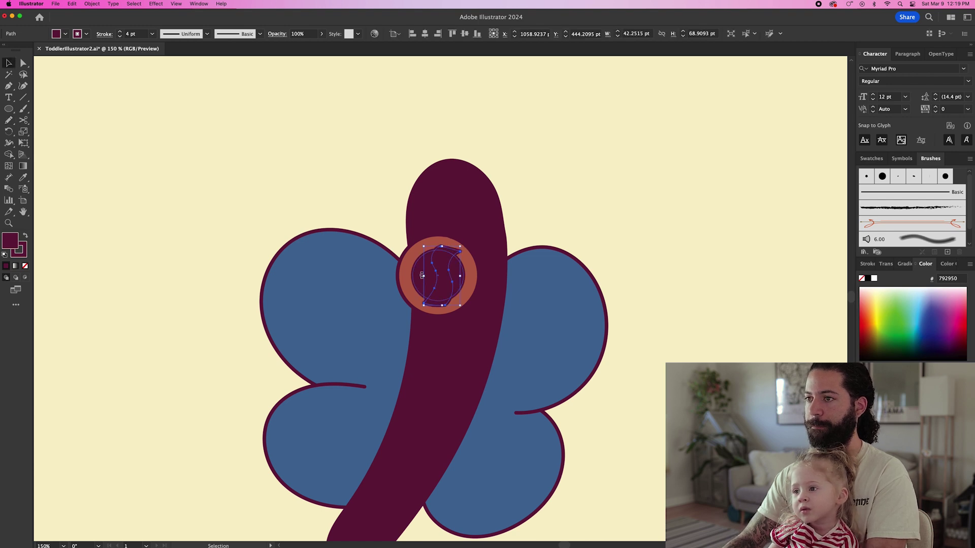
pyautogui.click(420, 276)
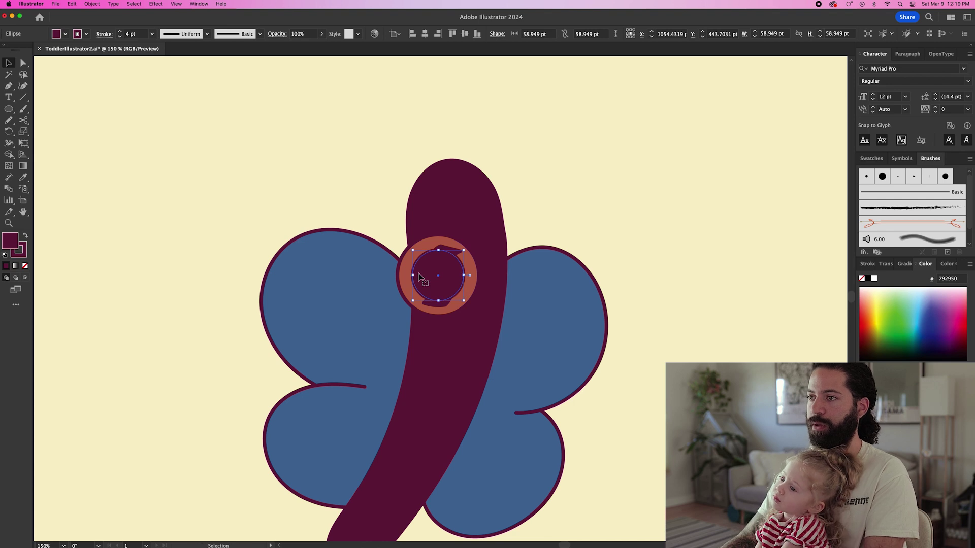
pyautogui.keyDown('shift'); pyautogui.click(447, 251); pyautogui.keyUp('shift')
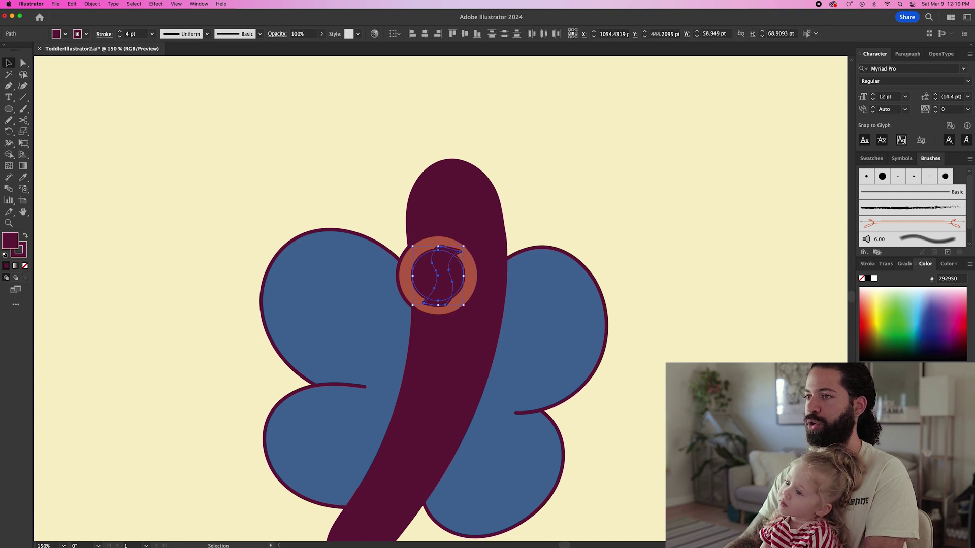
# Fill the trimmed S-shape cream, then duplicate the ring slightly left for depth.
pyautogui.press('i')
pyautogui.click(719, 342)
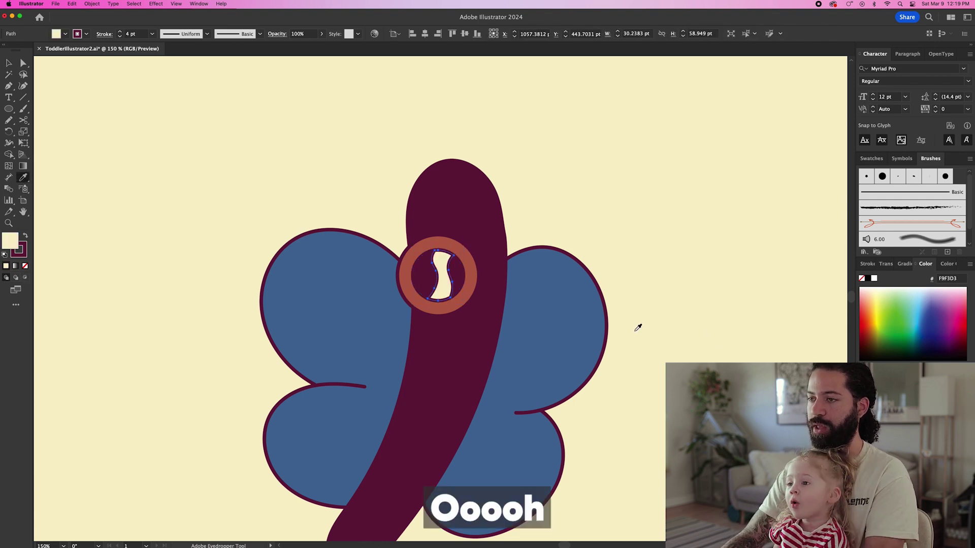
pyautogui.press('v')
pyautogui.click(627, 323)
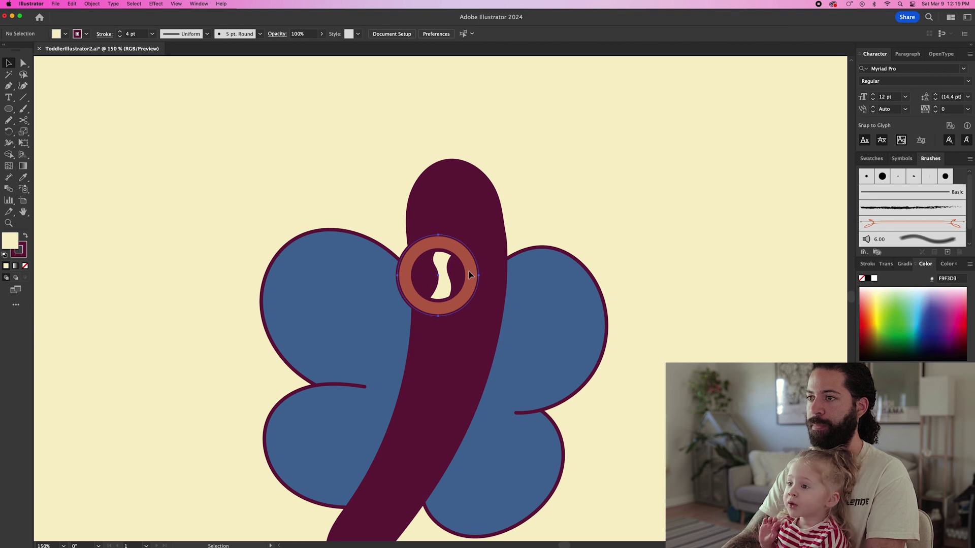
pyautogui.moveTo(468, 275); pyautogui.dragTo(461, 275)
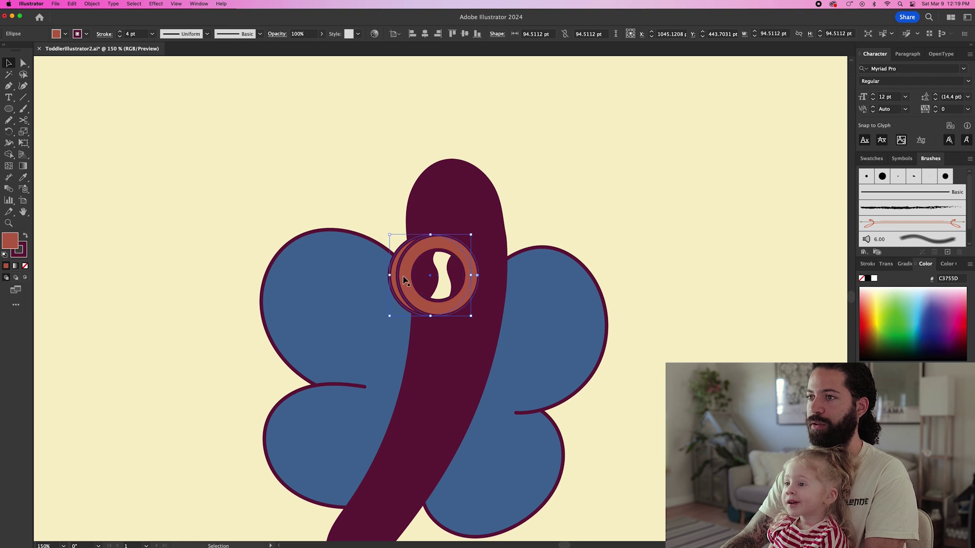
# Select the ring copy, original ring and cream highlight together as one group.
pyautogui.click(606, 247)
pyautogui.click(400, 274)
pyautogui.keyDown('shift'); pyautogui.click(419, 276); pyautogui.keyUp('shift')
pyautogui.keyDown('shift'); pyautogui.click(437, 279); pyautogui.keyUp('shift')
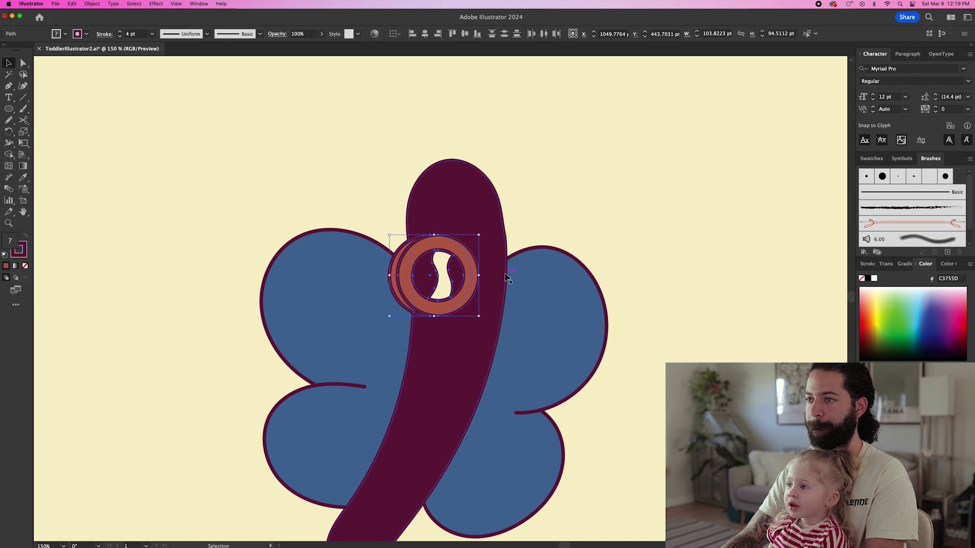
pyautogui.click(626, 252)
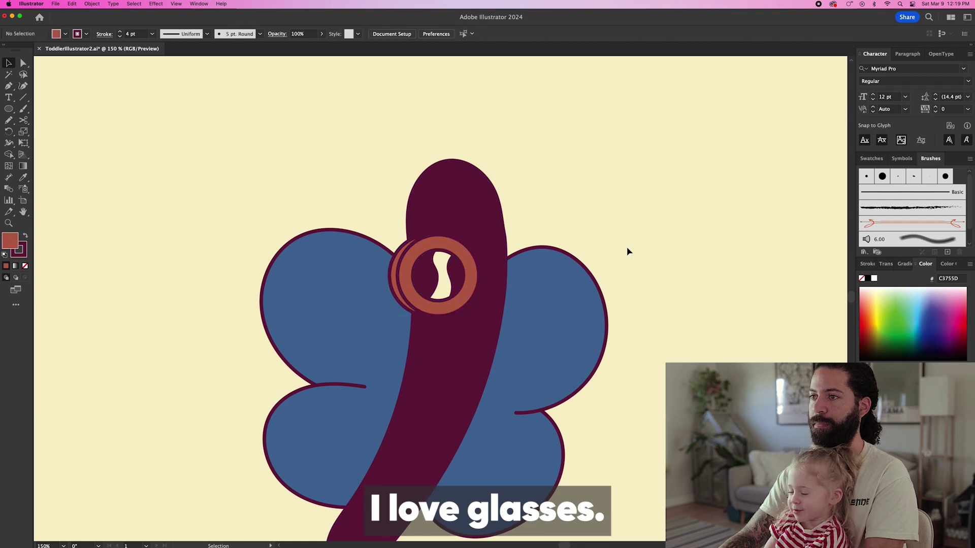
pyautogui.click(463, 287)
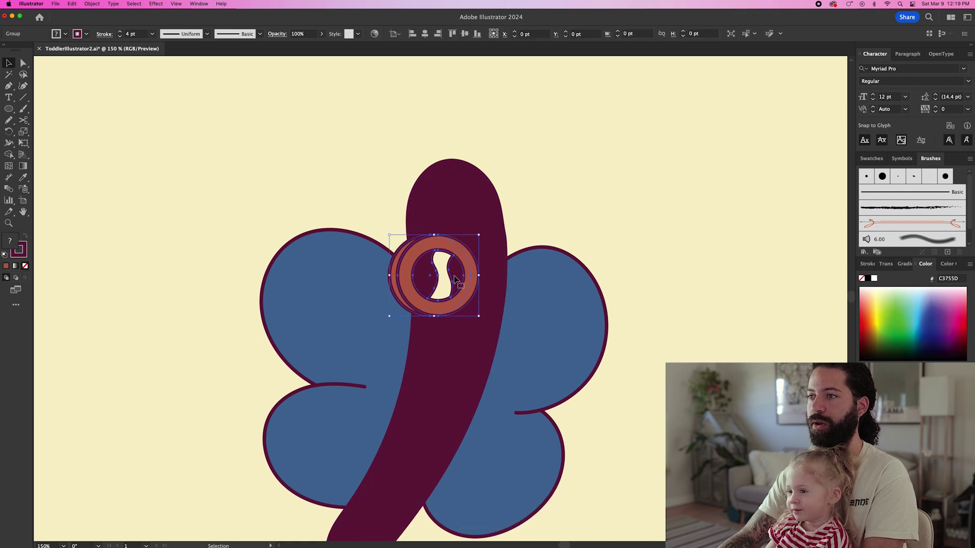
pyautogui.keyDown('shift'); pyautogui.click(463, 287); pyautogui.keyUp('shift')
pyautogui.click(440, 278)
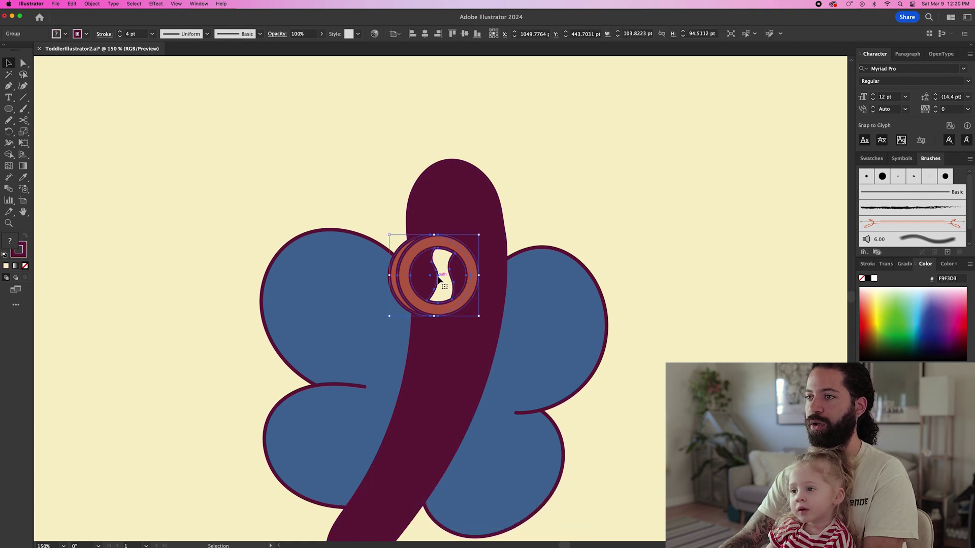
# Copy the ring group to the right as a second lens and nudge it further right.
pyautogui.moveTo(440, 279); pyautogui.dragTo(502, 279)
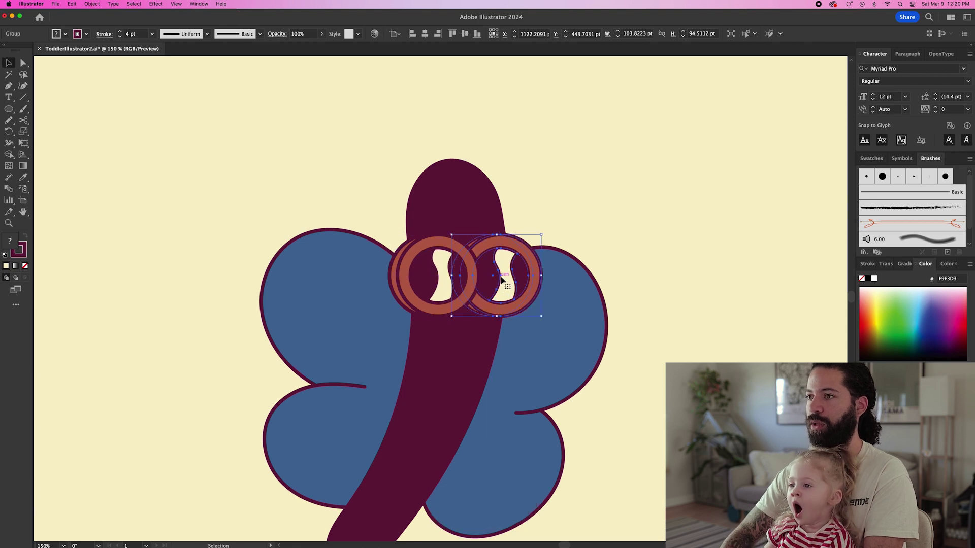
pyautogui.press('Right')
pyautogui.press('Right')
pyautogui.press('Right')
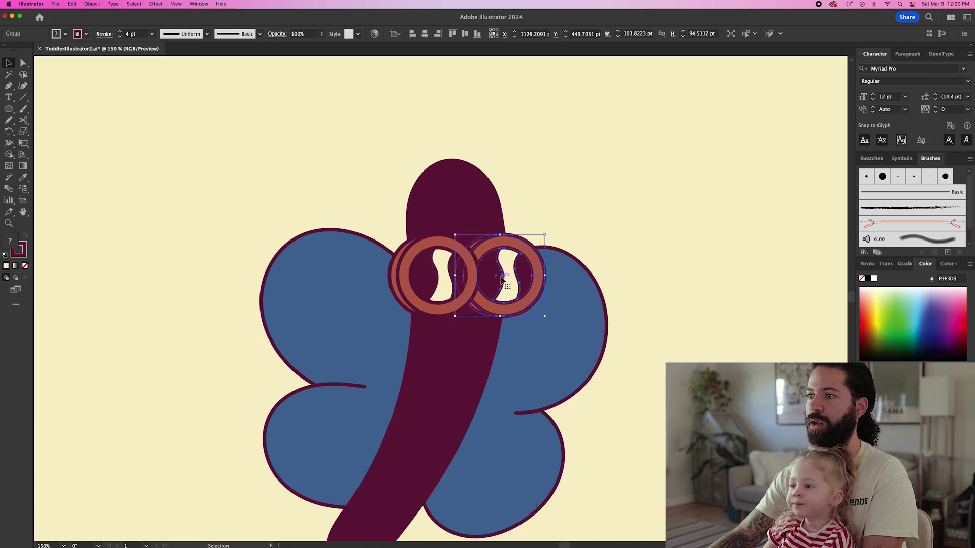
pyautogui.click(630, 244)
pyautogui.hscroll(-5, 638, 245)
pyautogui.scroll(-1, 638, 245)
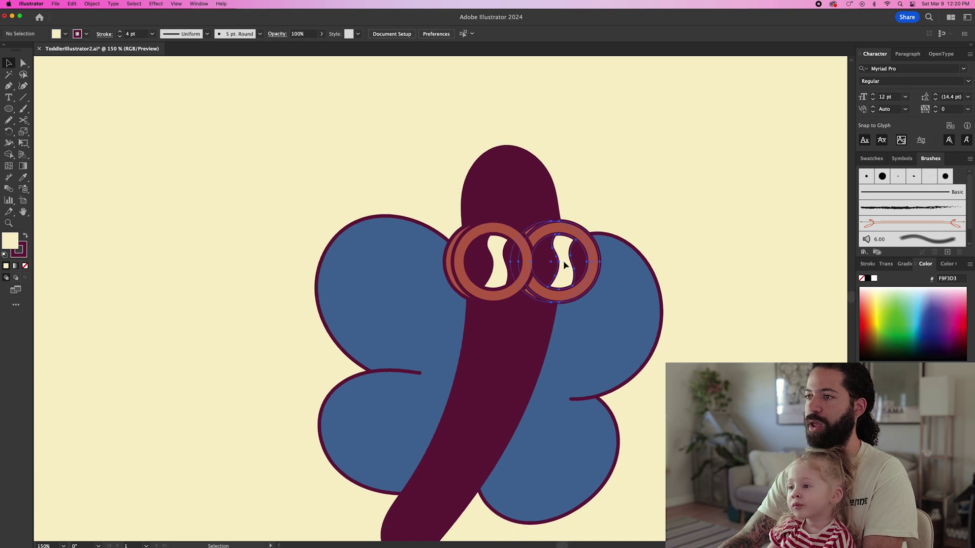
pyautogui.moveTo(558, 262); pyautogui.dragTo(567, 264)
# Select the whole butterfly, move it up-left, and enlarge it around its centre.
pyautogui.click(668, 229)
pyautogui.scroll(-1, 678, 234)
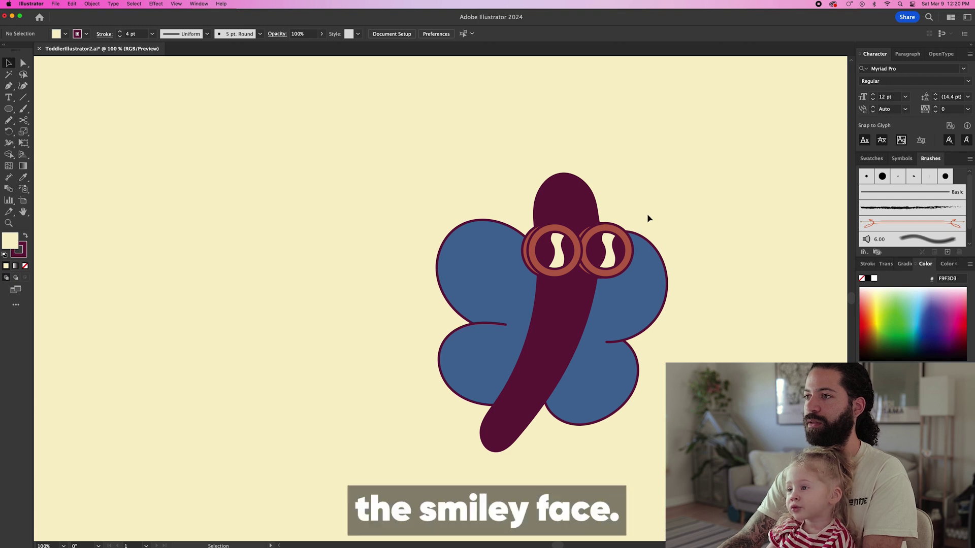
pyautogui.scroll(-1, 647, 219)
pyautogui.moveTo(445, 184); pyautogui.dragTo(647, 360)
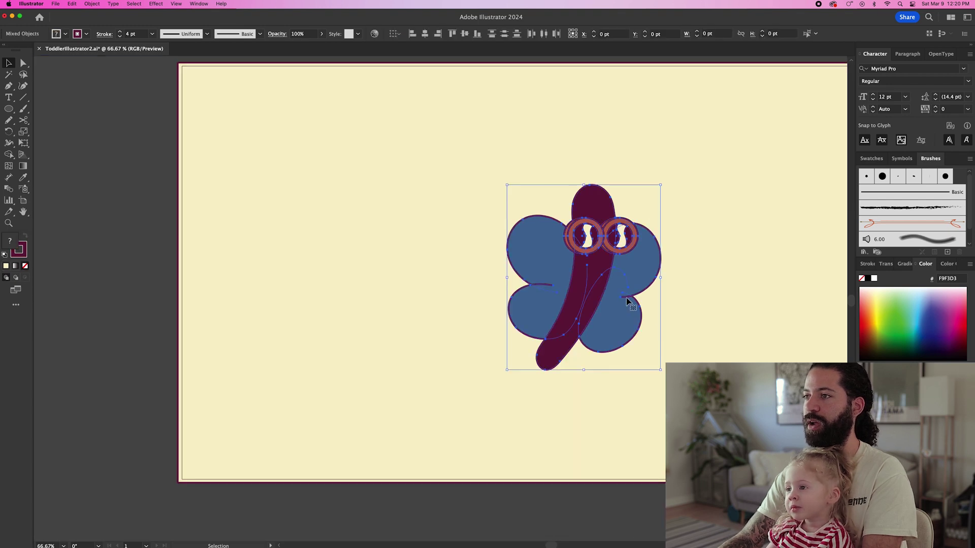
pyautogui.moveTo(634, 300); pyautogui.dragTo(592, 288)
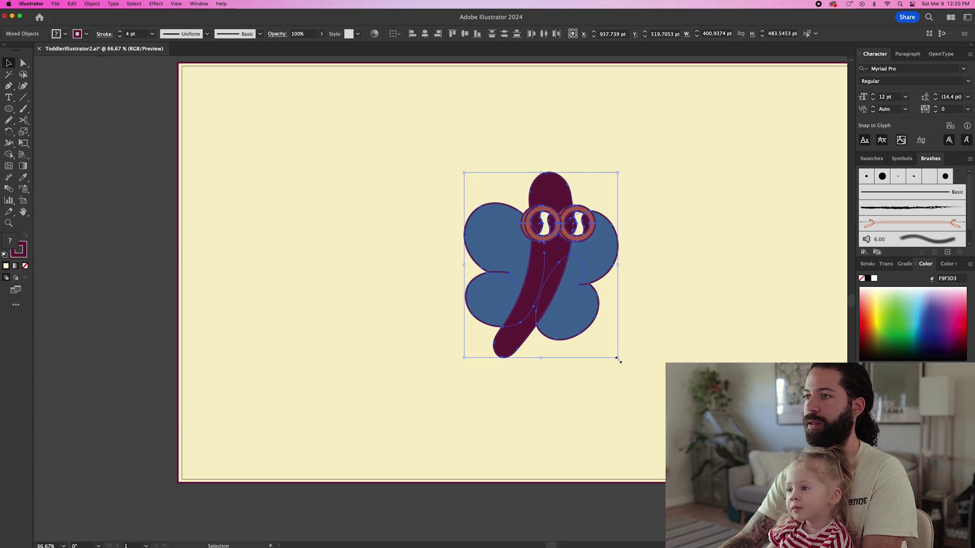
pyautogui.moveTo(618, 358); pyautogui.dragTo(631, 368)
pyautogui.click(649, 306)
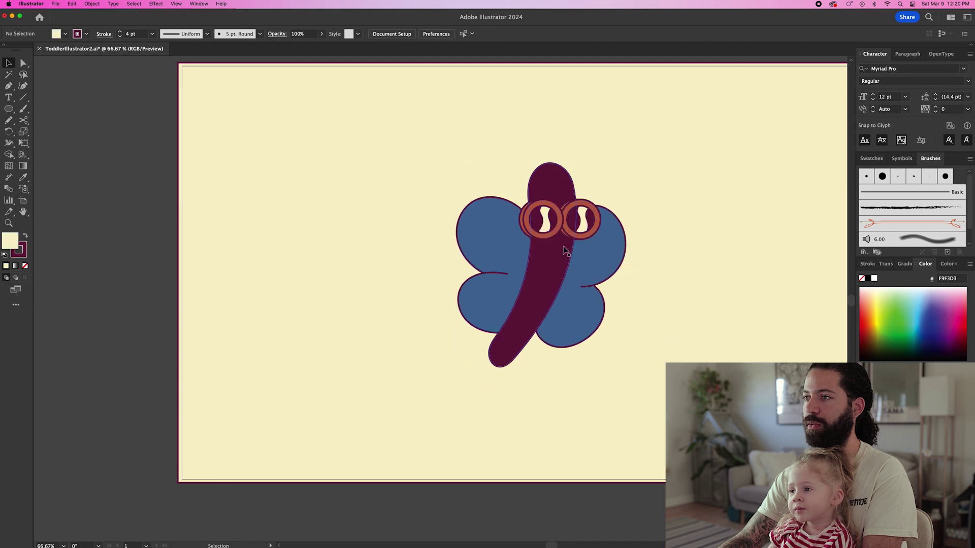
pyautogui.scroll(2, 563, 250)
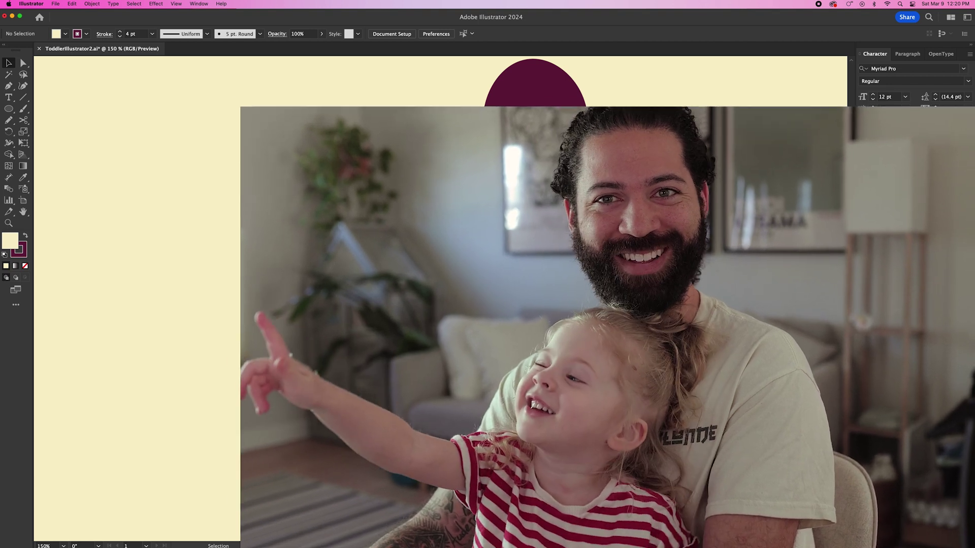
pyautogui.press('l')
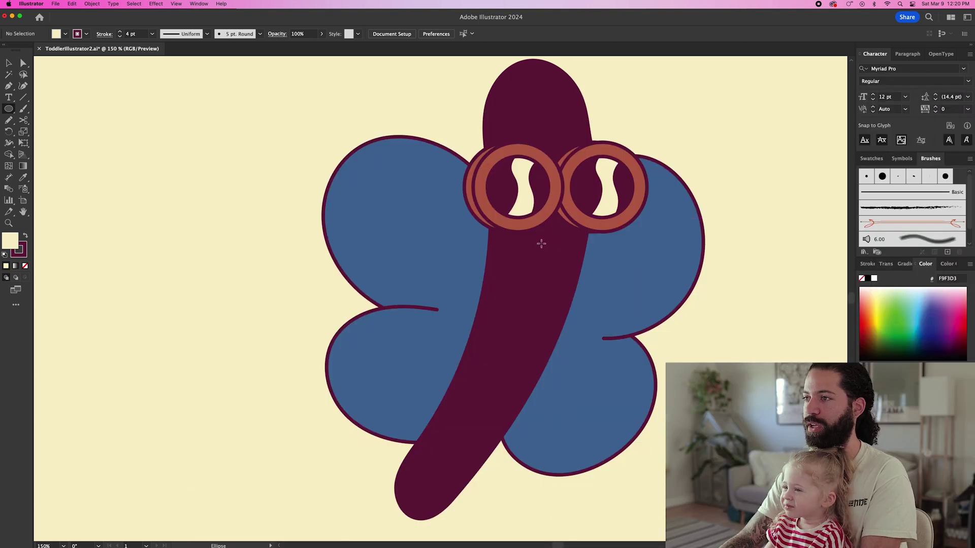
# Draw a small cream bean-shaped mouth on the body just below the glasses.
pyautogui.press('n')
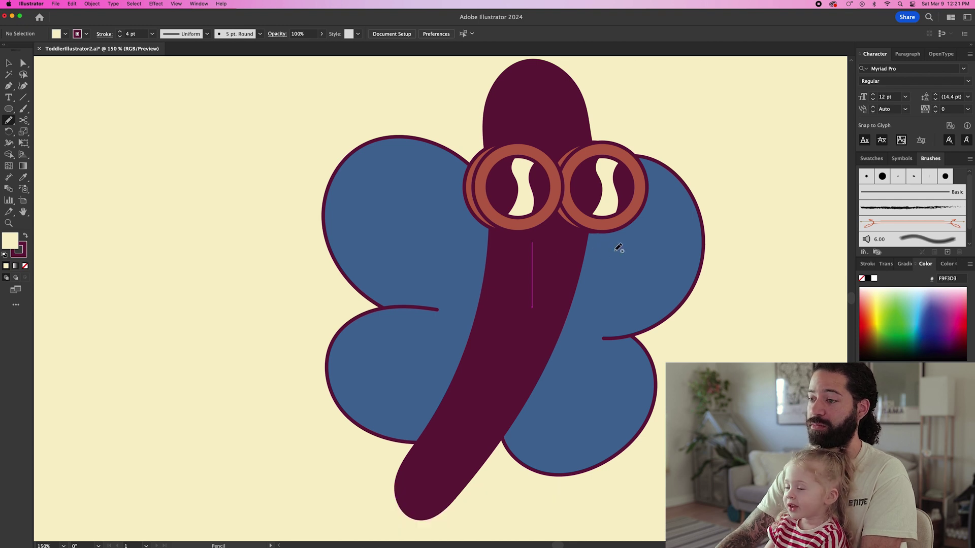
pyautogui.press('l')
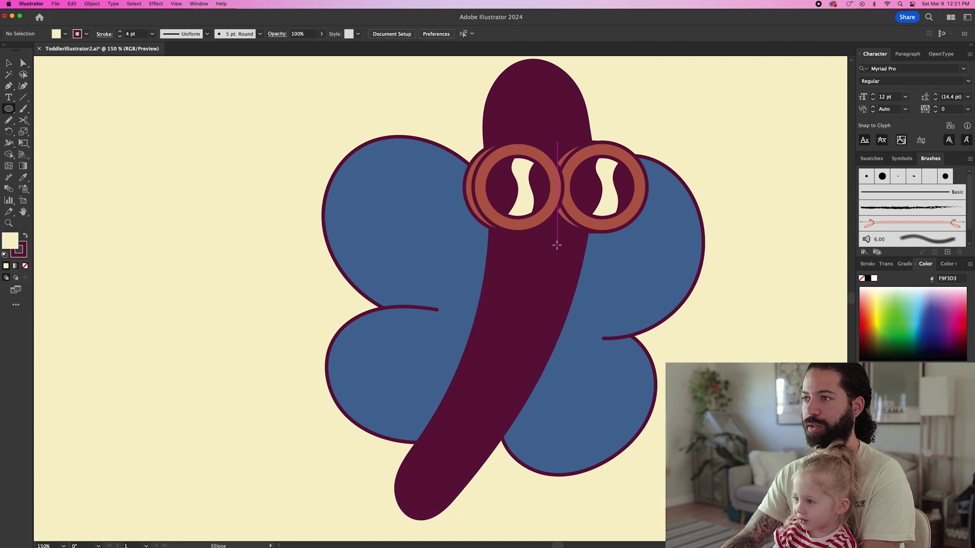
pyautogui.press('n')
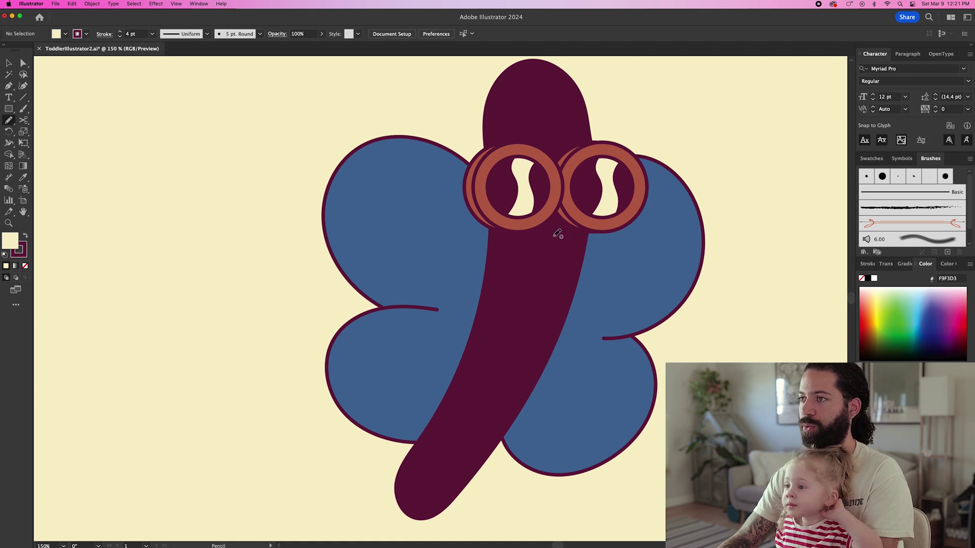
pyautogui.moveTo(537, 240)
pyautogui.mouseDown()
pyautogui.moveTo(561, 251)
pyautogui.moveTo(571, 239)
pyautogui.moveTo(551, 237)
pyautogui.mouseUp()
pyautogui.scroll(3, 551, 237)
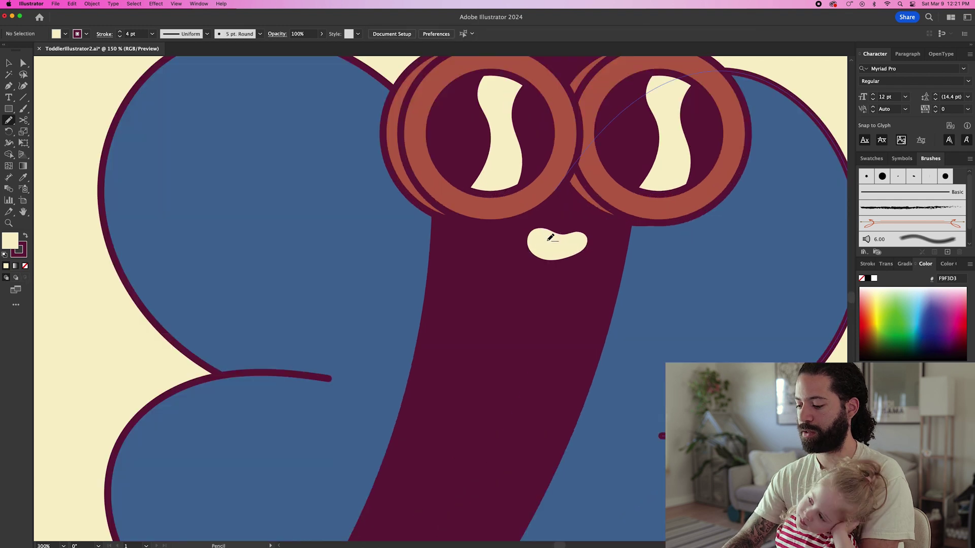
pyautogui.press('super+z')
# Draw three plum divider lines across the cream mouth to form teeth.
pyautogui.scroll(-2, 303, 345)
pyautogui.press('p')
pyautogui.press('super+shift+a')
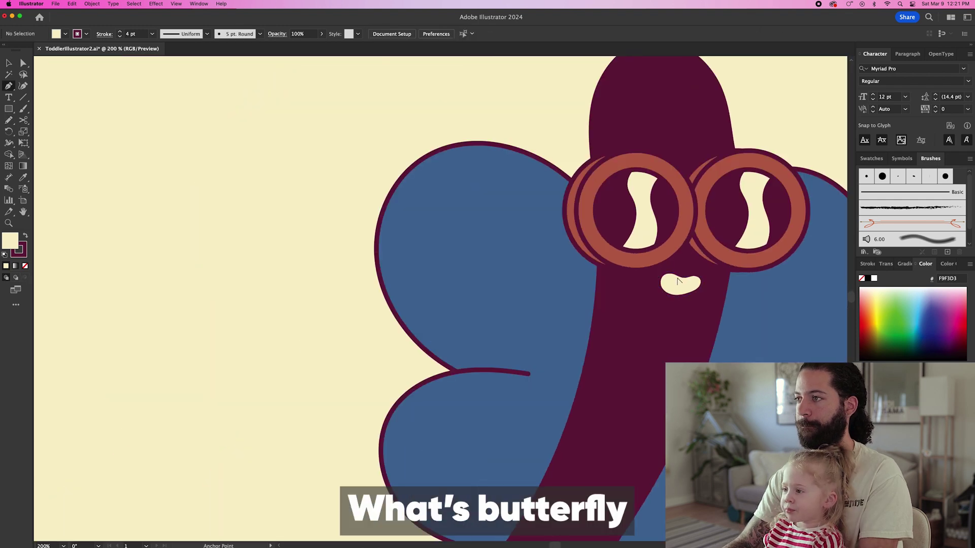
pyautogui.scroll(4, 662, 269)
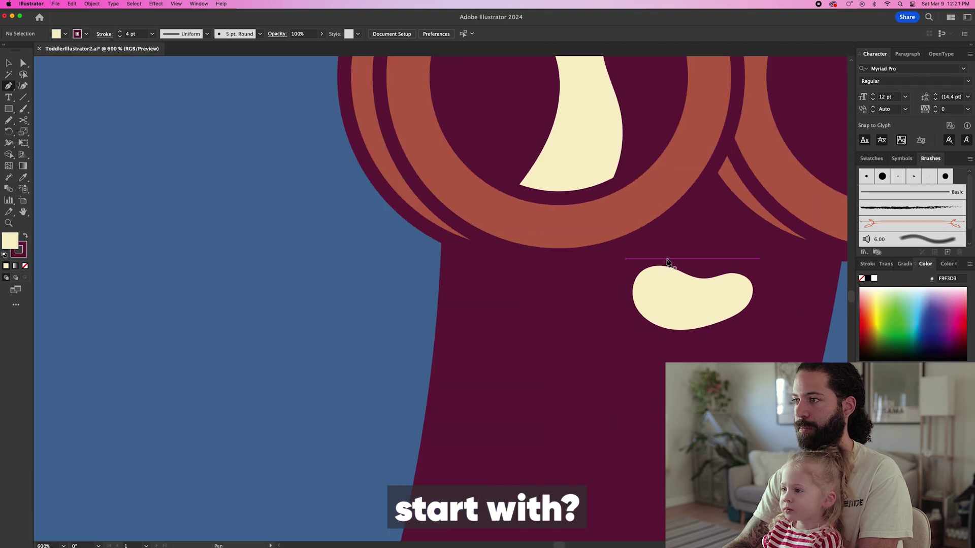
pyautogui.click(665, 261)
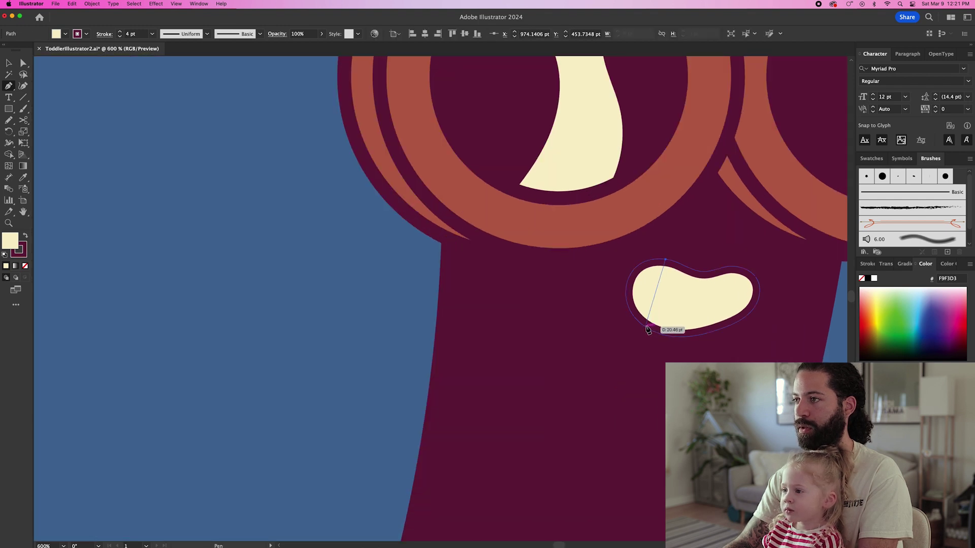
pyautogui.click(645, 326)
pyautogui.press('super+shift+a')
pyautogui.scroll(-2, 692, 287)
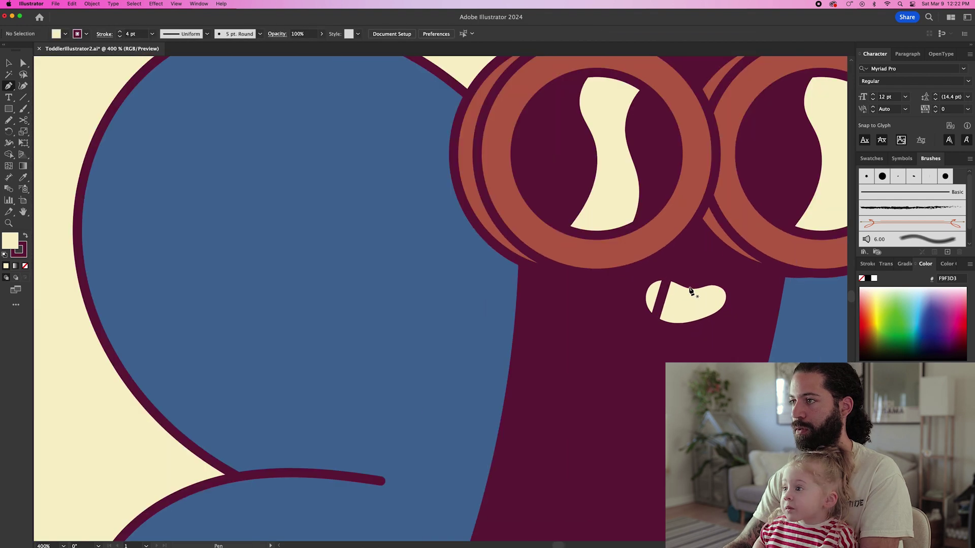
pyautogui.click(693, 285)
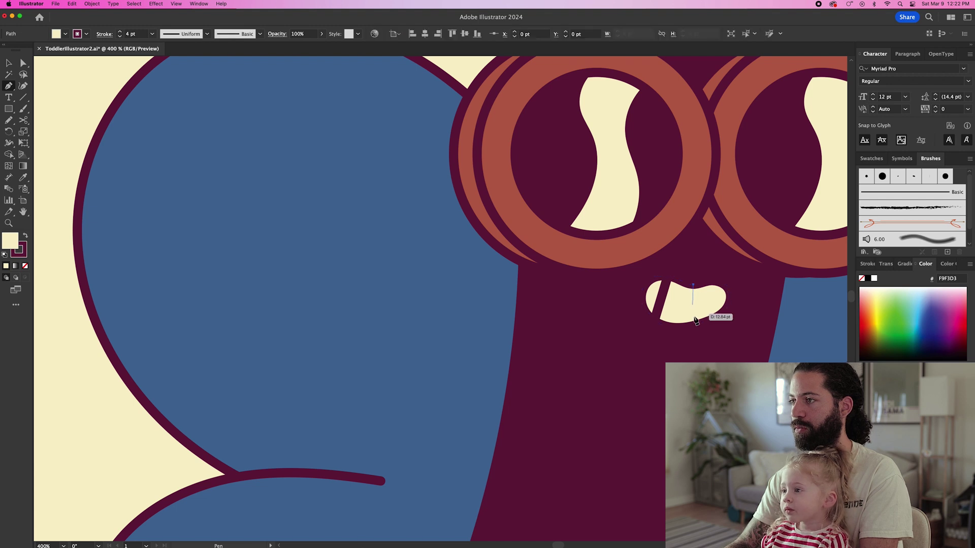
pyautogui.click(687, 326)
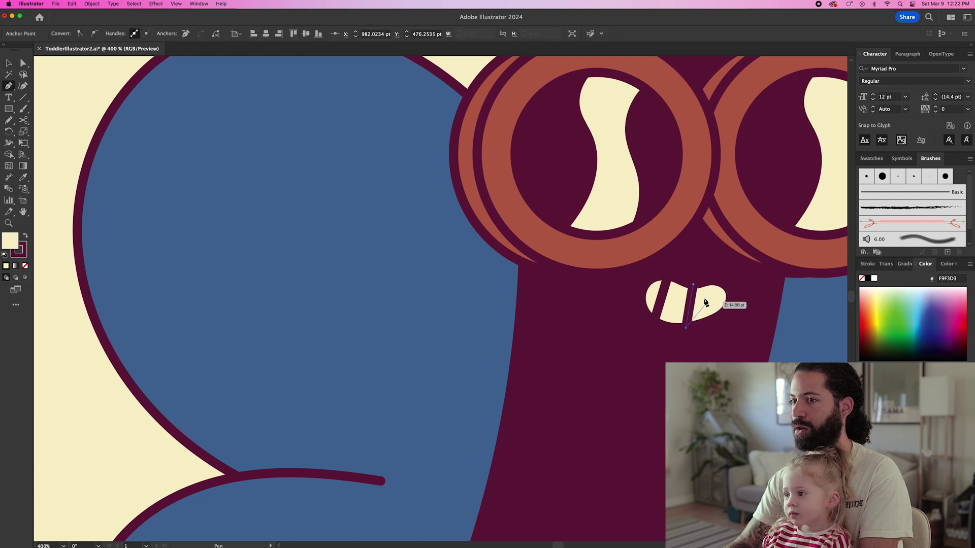
pyautogui.press('super+shift+a')
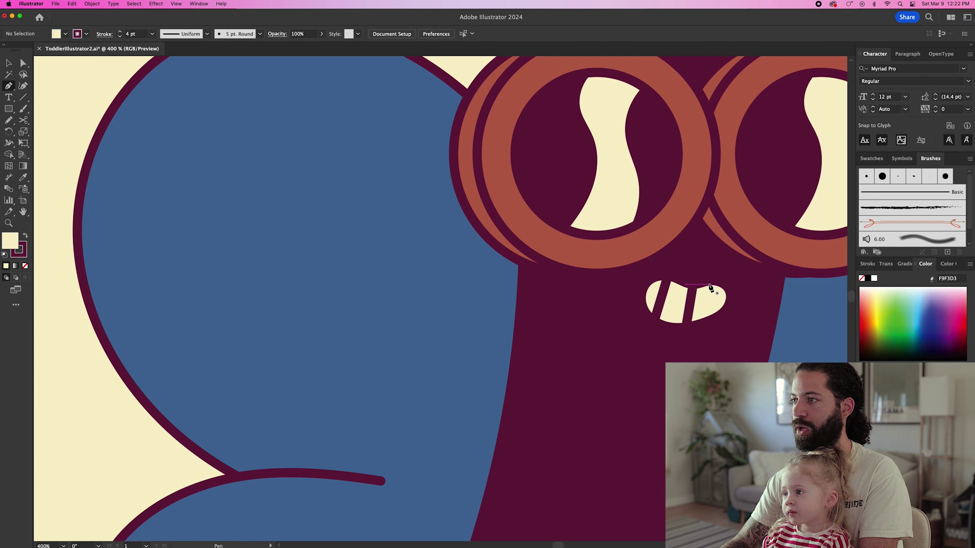
pyautogui.click(708, 280)
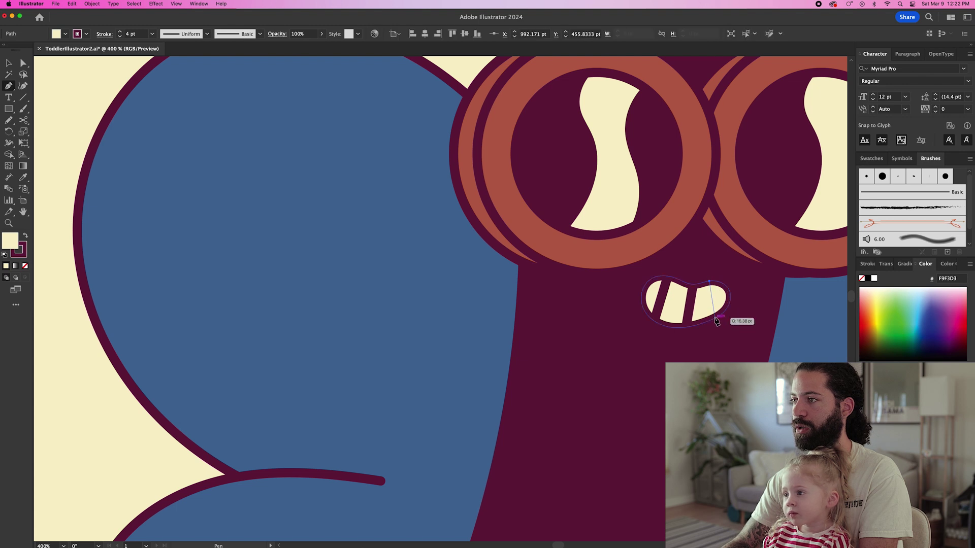
pyautogui.click(714, 318)
# Select the mouth together with its teeth and enlarge it slightly.
pyautogui.press('v')
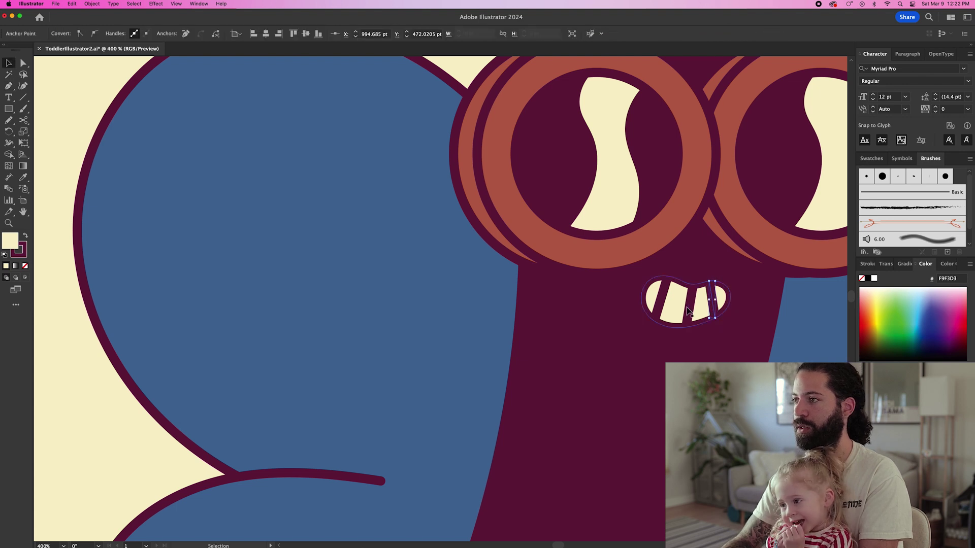
pyautogui.click(661, 305)
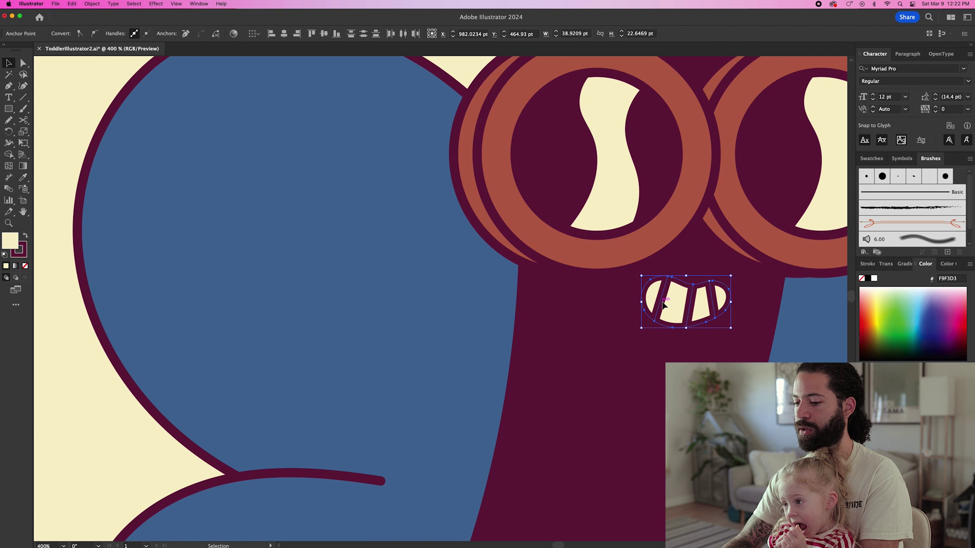
pyautogui.click(662, 305)
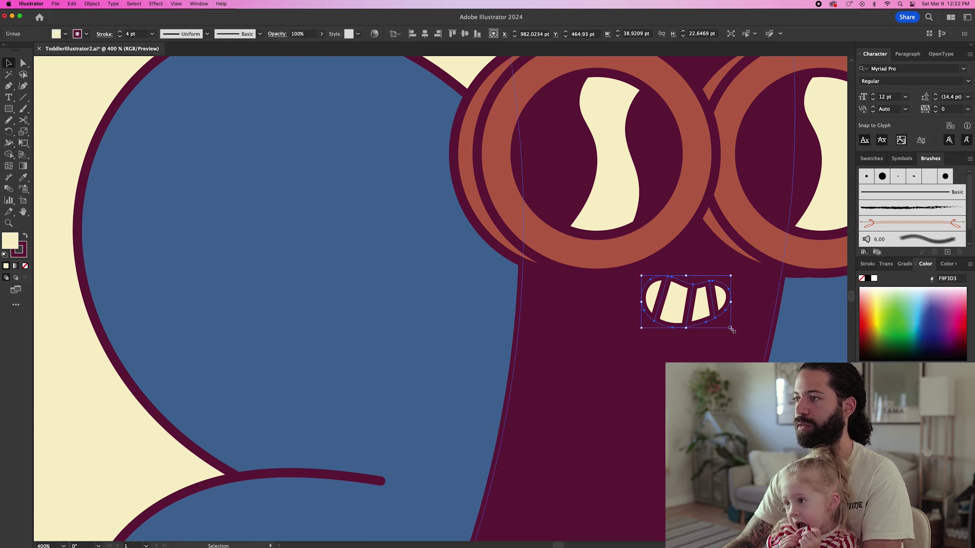
pyautogui.moveTo(731, 327); pyautogui.dragTo(736, 336)
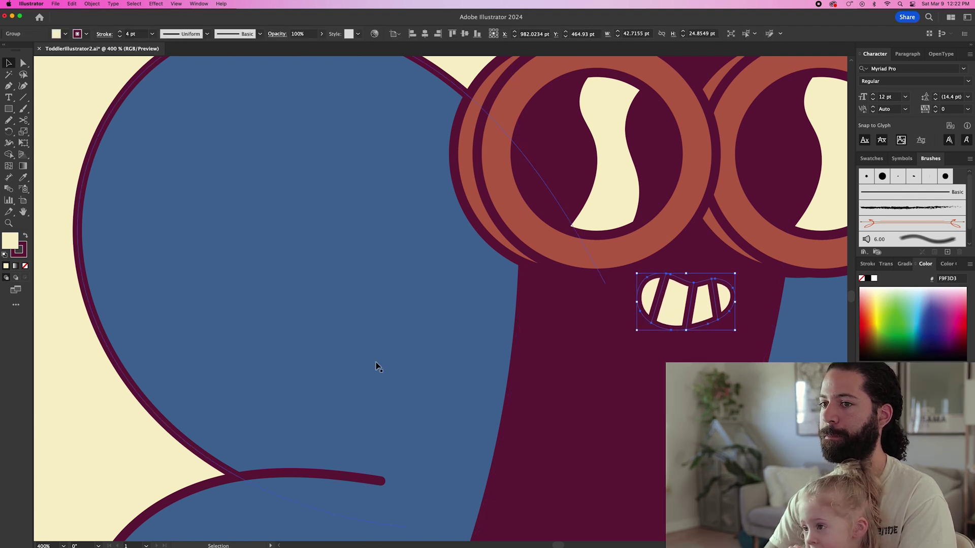
pyautogui.click(69, 440)
pyautogui.scroll(-3, 117, 437)
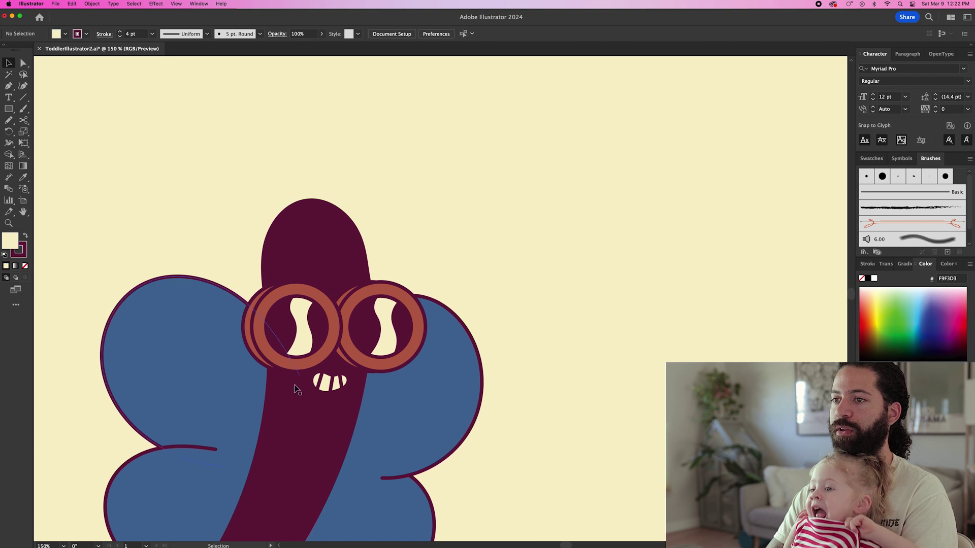
pyautogui.scroll(-3, 508, 381)
pyautogui.scroll(-3, 508, 381)
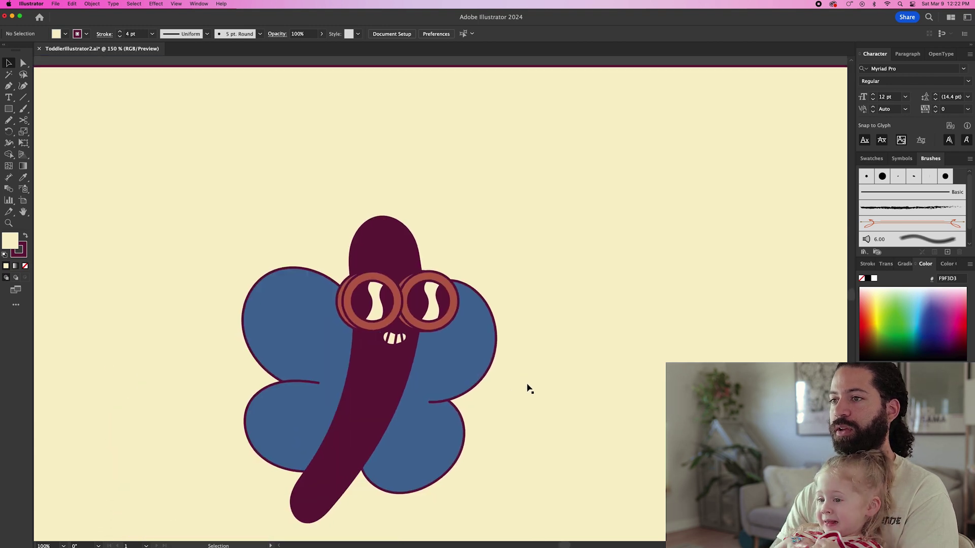
pyautogui.scroll(-3, 544, 387)
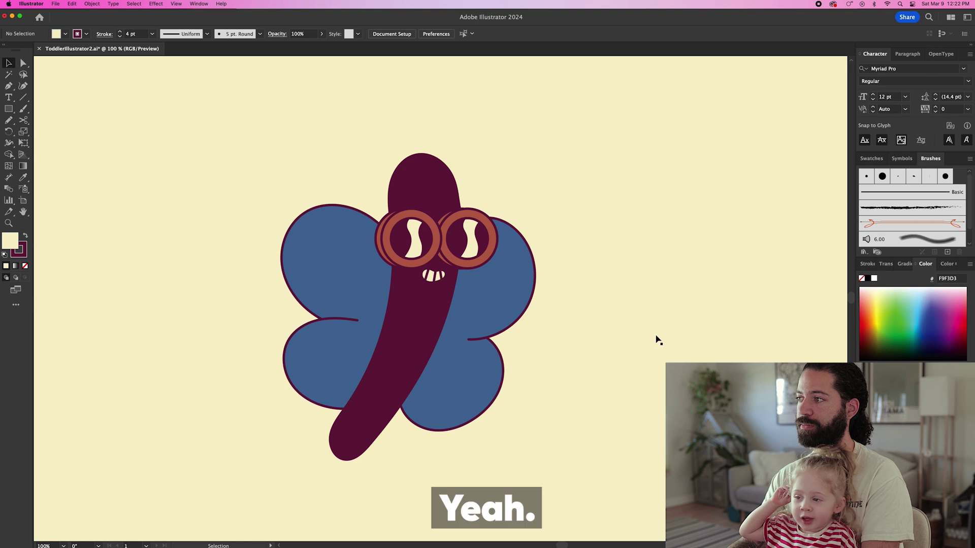
pyautogui.scroll(2, 653, 317)
pyautogui.hscroll(-3, 653, 317)
pyautogui.press('n')
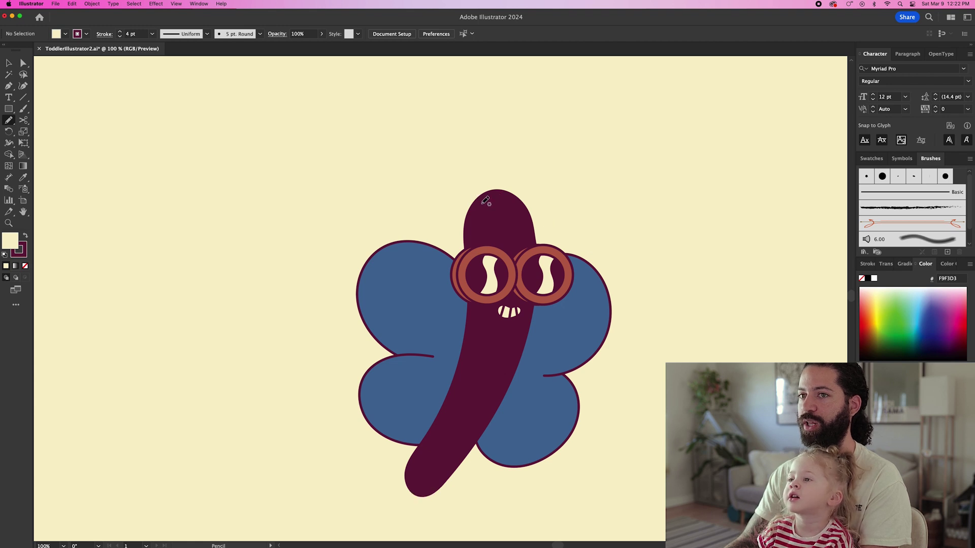
pyautogui.keyDown('super'); pyautogui.click(514, 202); pyautogui.keyUp('super')
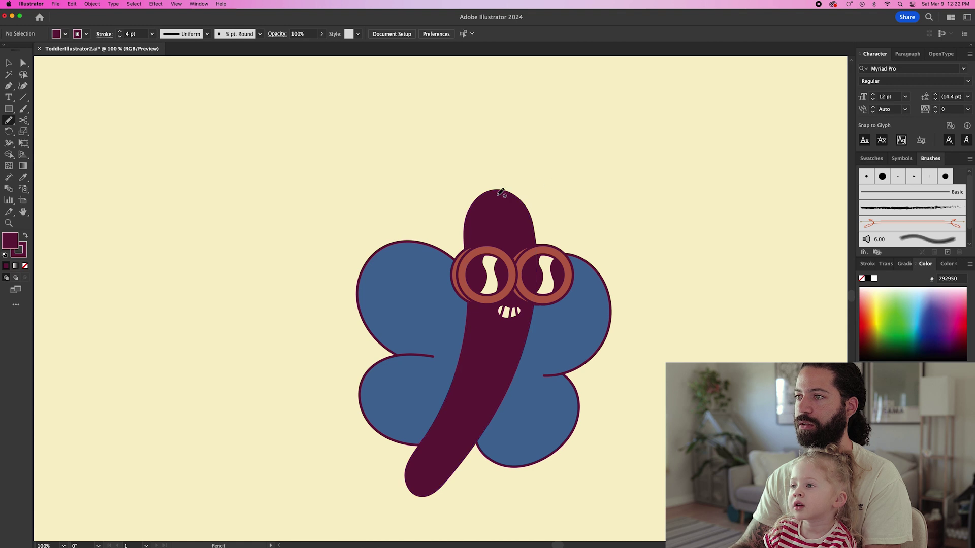
# Draw two curly antennas rising from the head, with the fill set to None.
pyautogui.moveTo(486, 198); pyautogui.dragTo(463, 160)
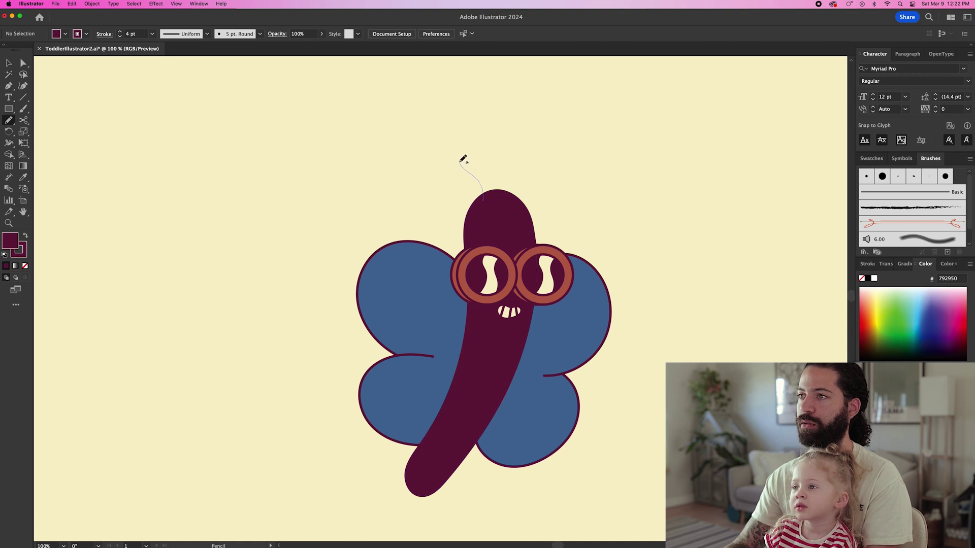
pyautogui.moveTo(462, 124); pyautogui.dragTo(457, 120)
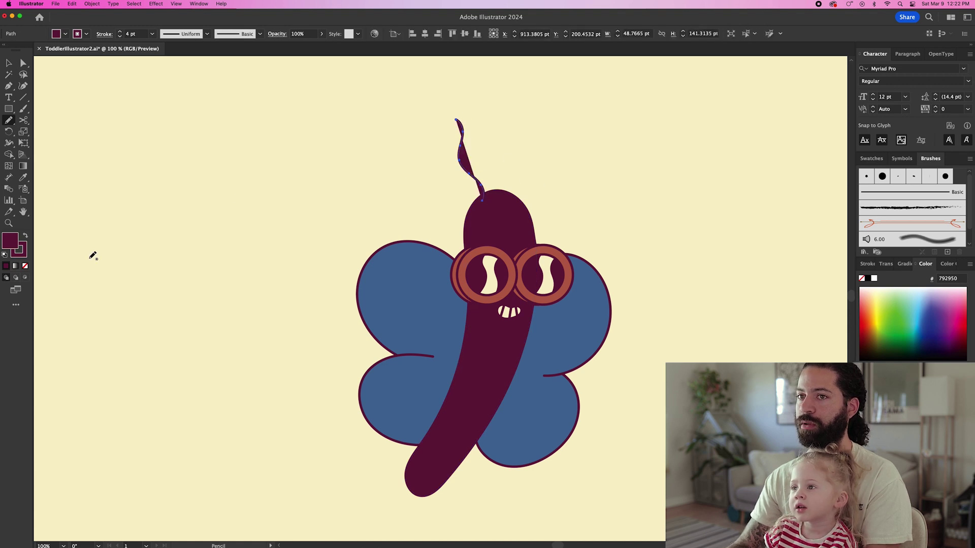
pyautogui.click(25, 267)
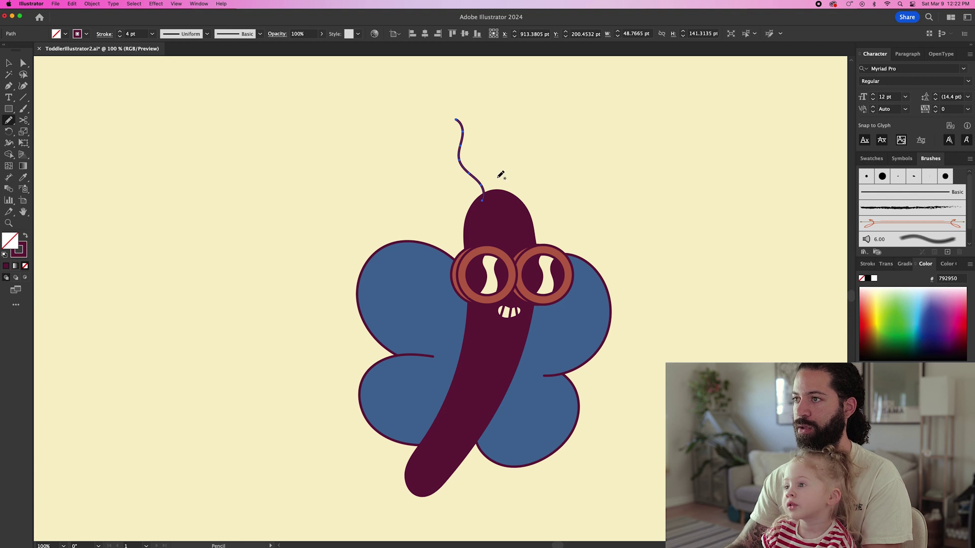
pyautogui.moveTo(522, 153)
pyautogui.mouseDown()
pyautogui.moveTo(527, 132)
pyautogui.moveTo(551, 151)
pyautogui.mouseUp()
# Add a small maroon ball to the right antenna tip and copy it onto the left tip.
pyautogui.press('l')
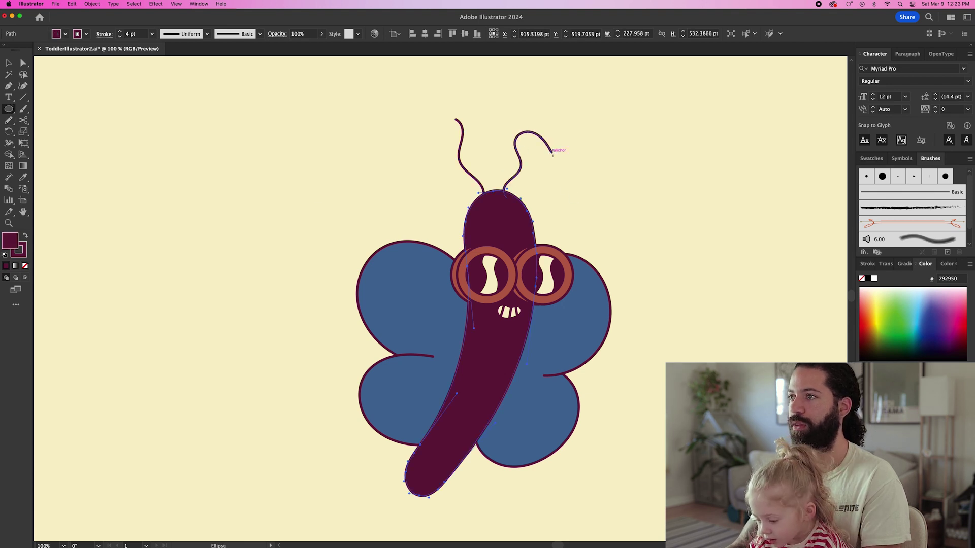
pyautogui.moveTo(552, 152); pyautogui.dragTo(562, 161)
pyautogui.press('v')
pyautogui.click(580, 161)
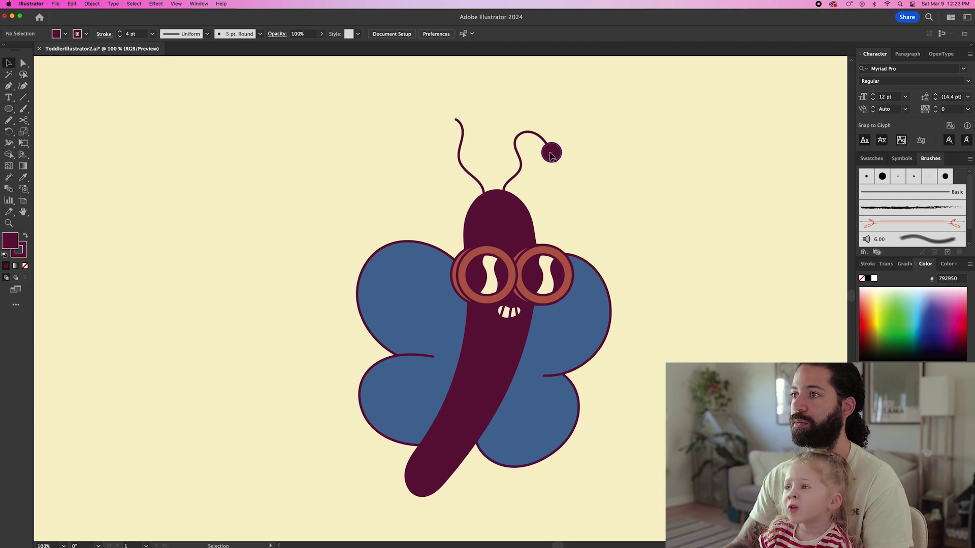
pyautogui.moveTo(551, 152); pyautogui.dragTo(455, 119)
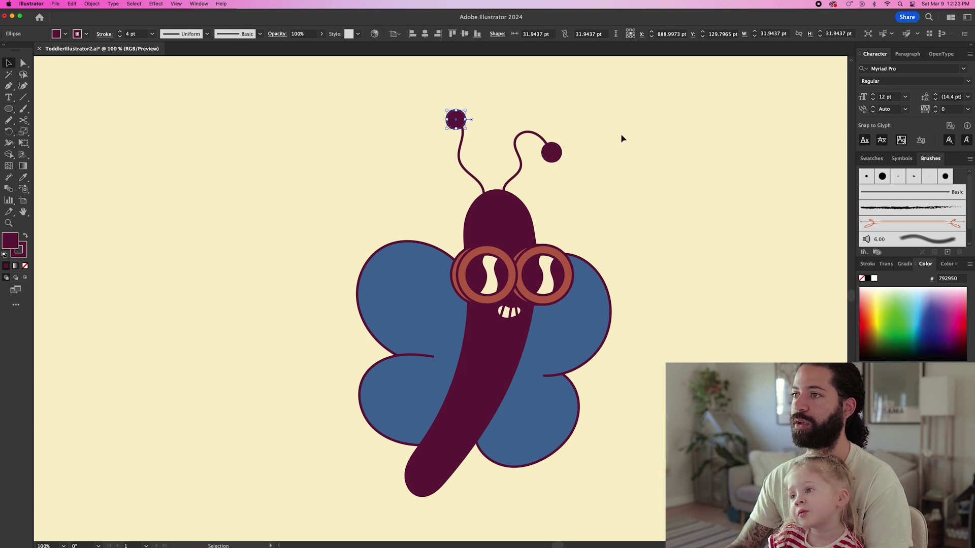
pyautogui.keyDown('shift'); pyautogui.click(461, 158); pyautogui.keyUp('shift')
pyautogui.moveTo(461, 158); pyautogui.dragTo(471, 161)
pyautogui.click(607, 171)
pyautogui.press('super+minus')
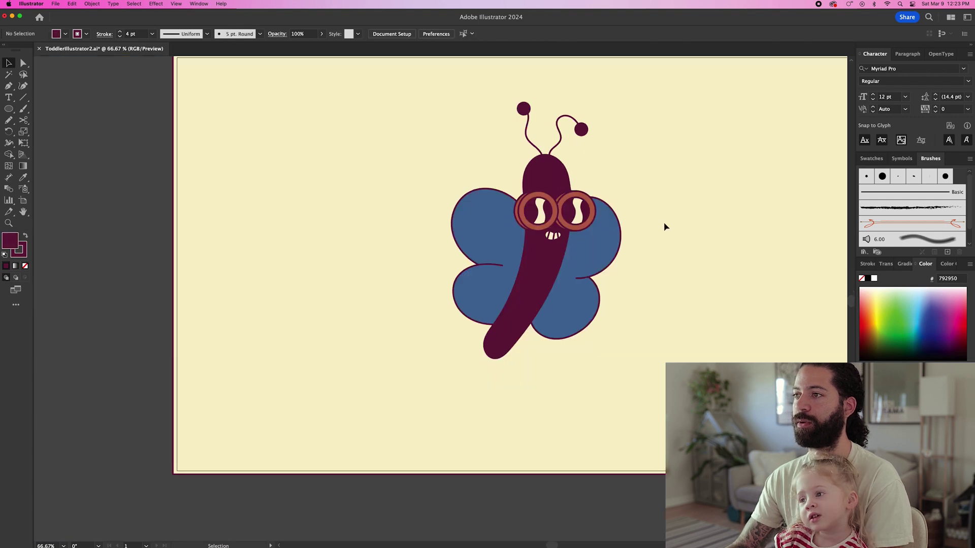
pyautogui.scroll(4, 663, 221)
pyautogui.hscroll(4, 663, 220)
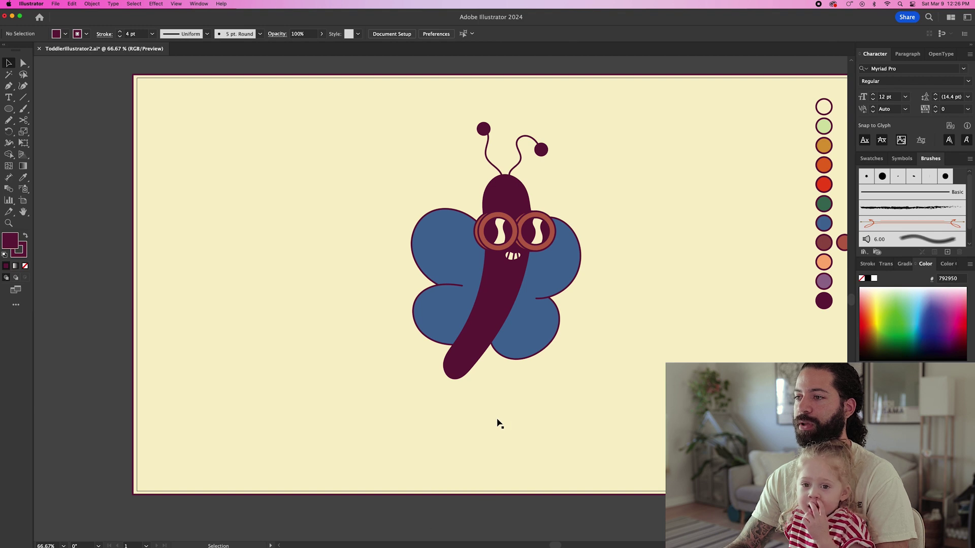
# Place 'Lorem ipsum' placeholder text below the butterfly and set it in the Rosalia font.
pyautogui.press('t')
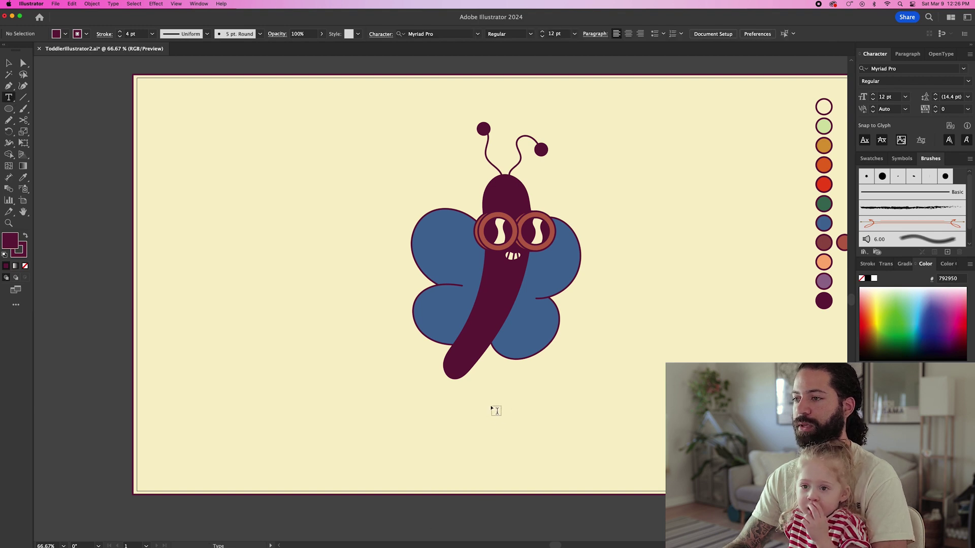
pyautogui.click(477, 33)
pyautogui.scroll(-3, 473, 194)
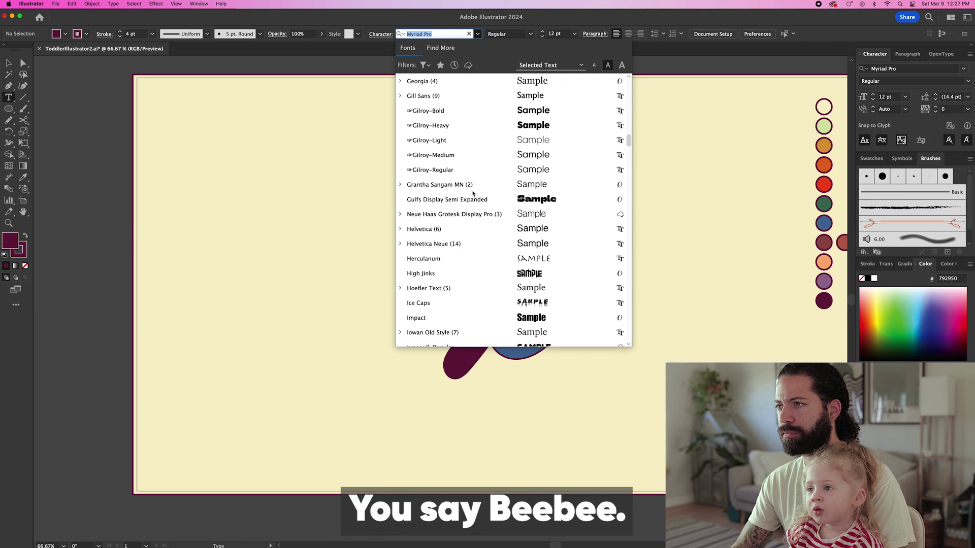
pyautogui.scroll(-6, 473, 194)
pyautogui.scroll(-13, 473, 194)
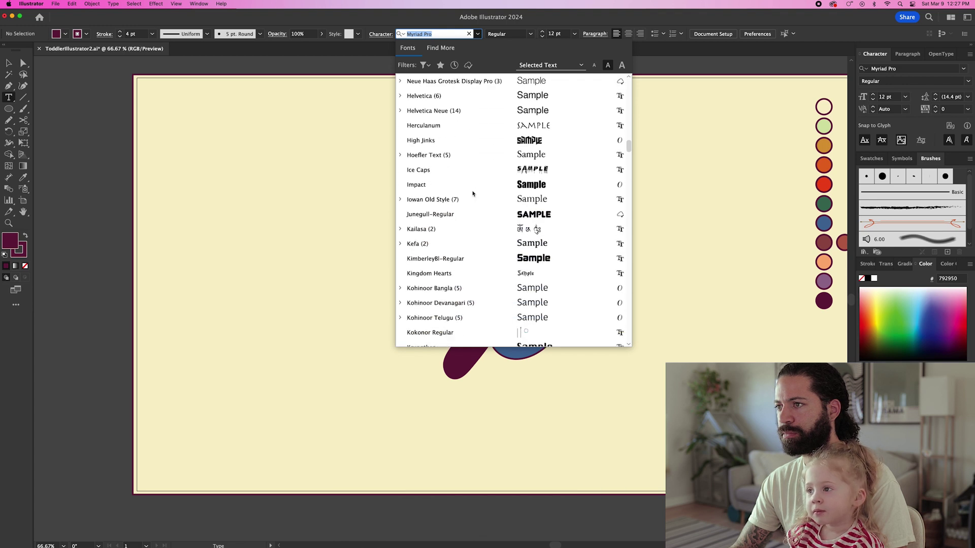
pyautogui.scroll(-7, 472, 194)
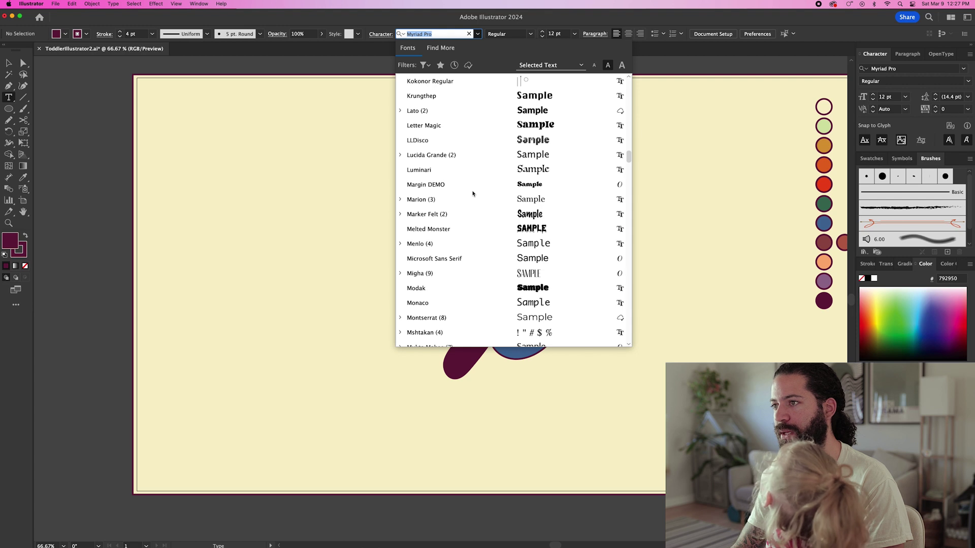
pyautogui.scroll(-15, 474, 205)
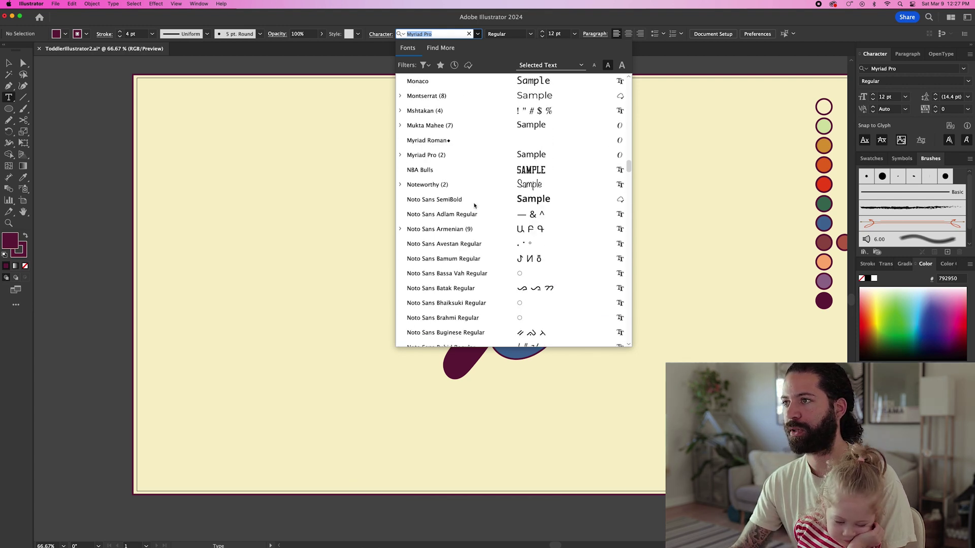
pyautogui.scroll(-20, 474, 205)
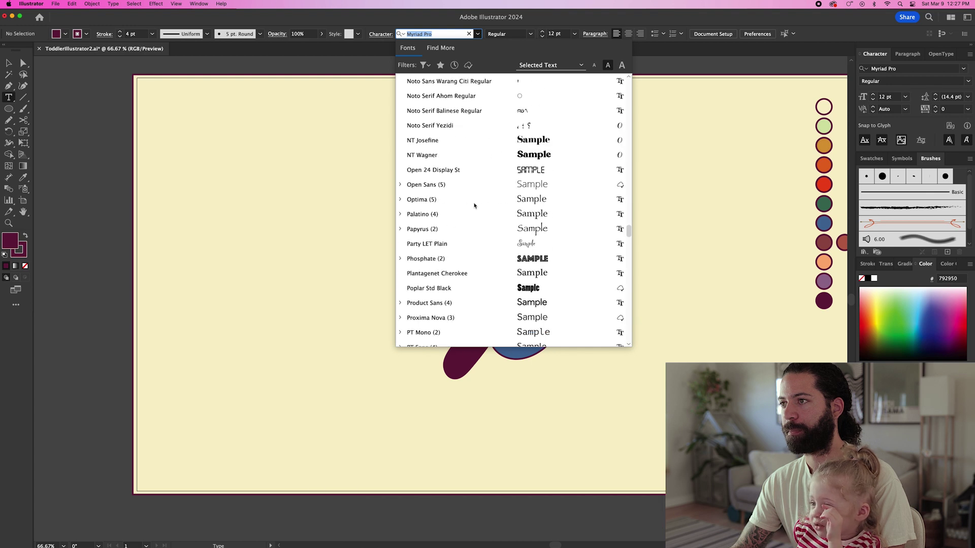
pyautogui.scroll(-20, 474, 205)
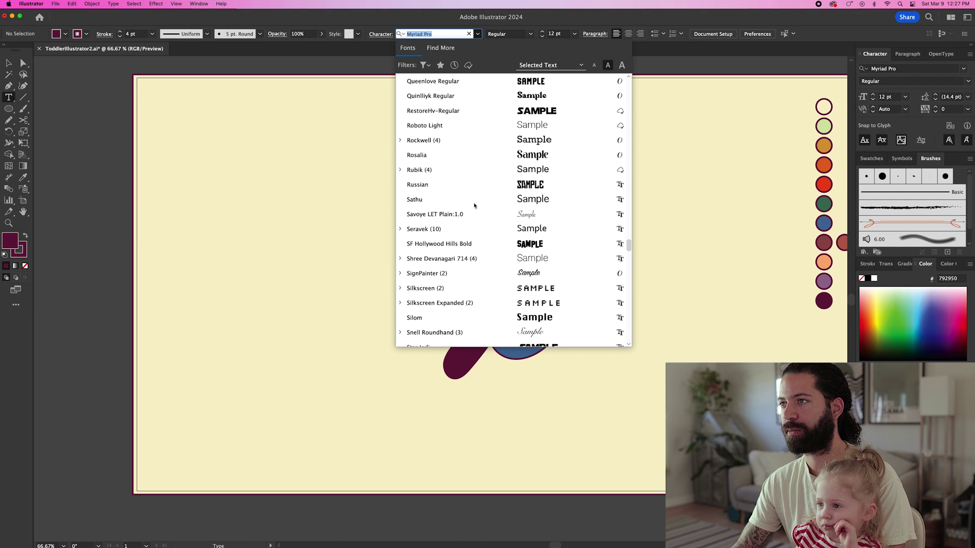
pyautogui.click(482, 155)
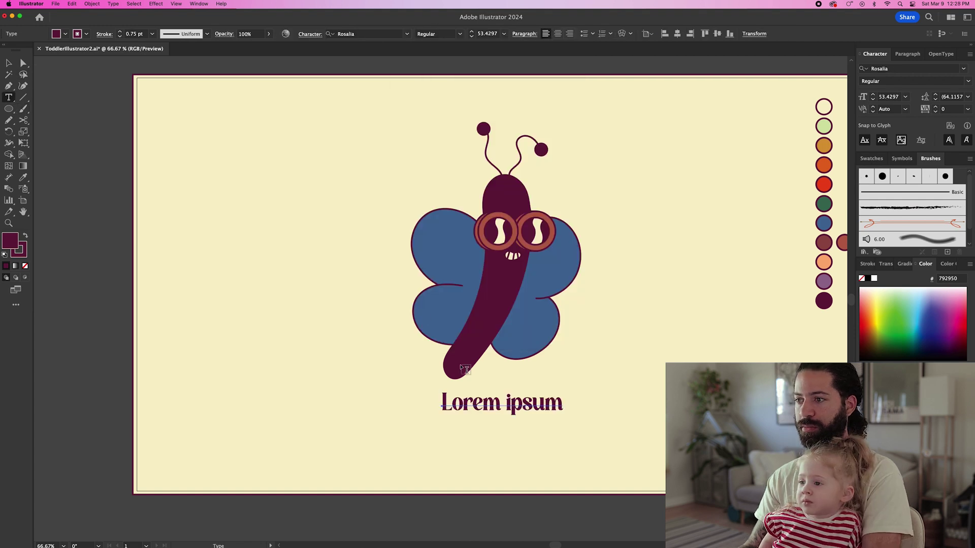
# Replace the 'Lorem ipsum' placeholder with the name 'Beebee' and select it as an object.
pyautogui.tripleClick(491, 402)
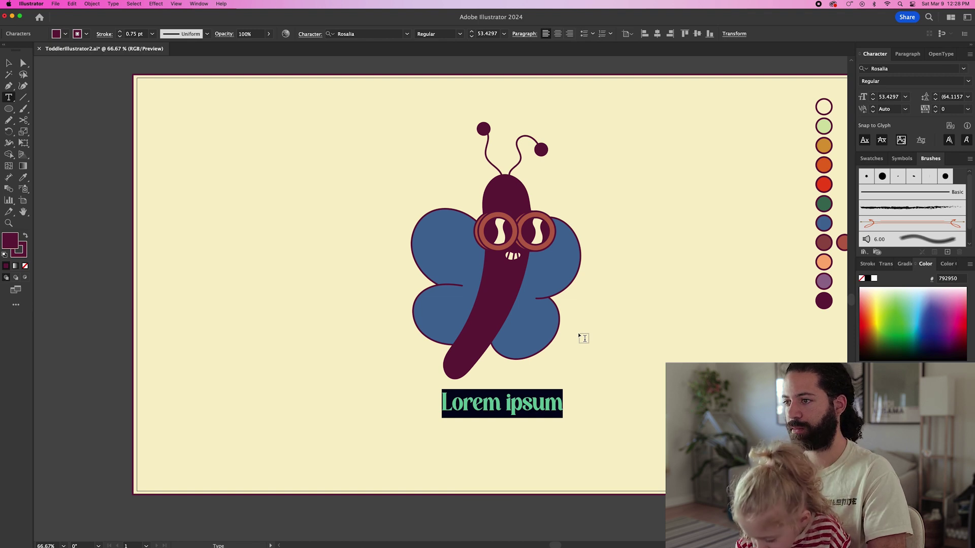
pyautogui.write('B')
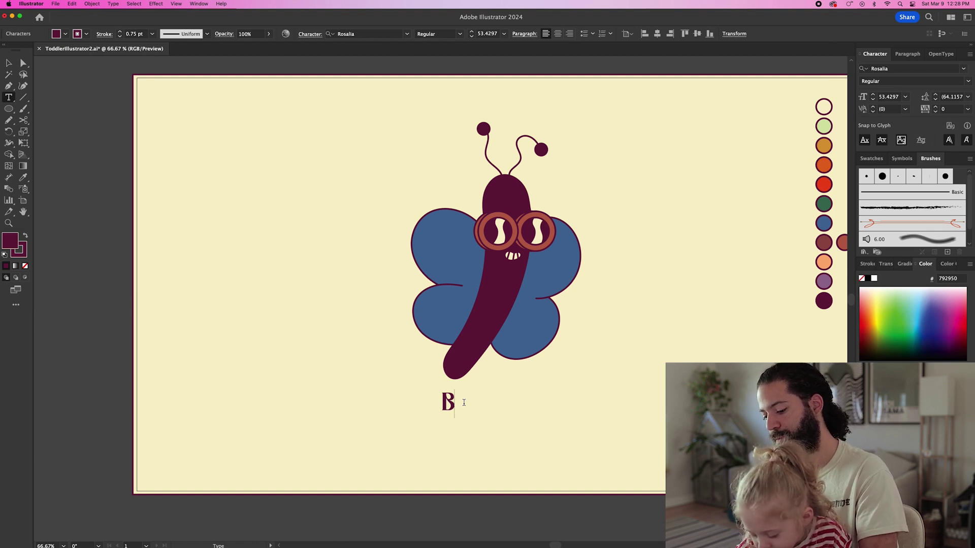
pyautogui.write('e')
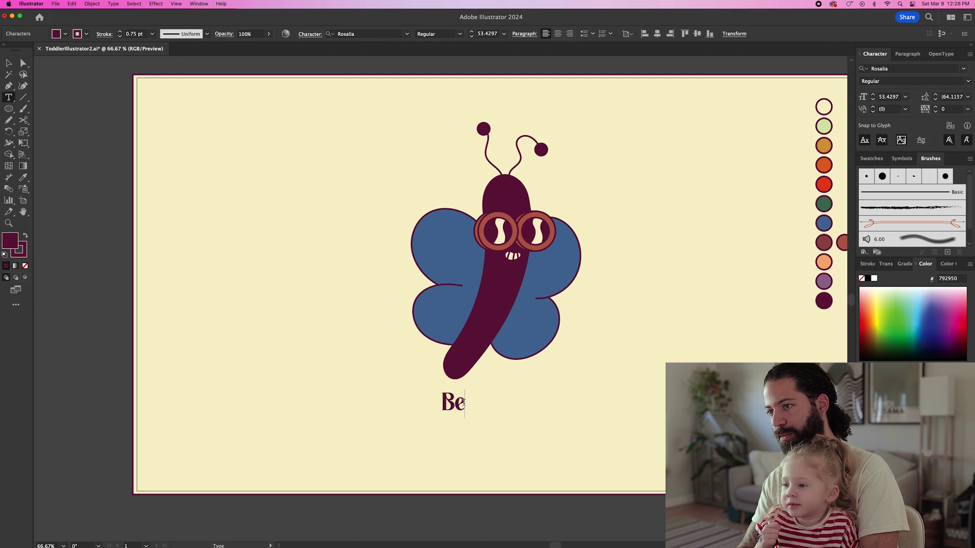
pyautogui.write('e')
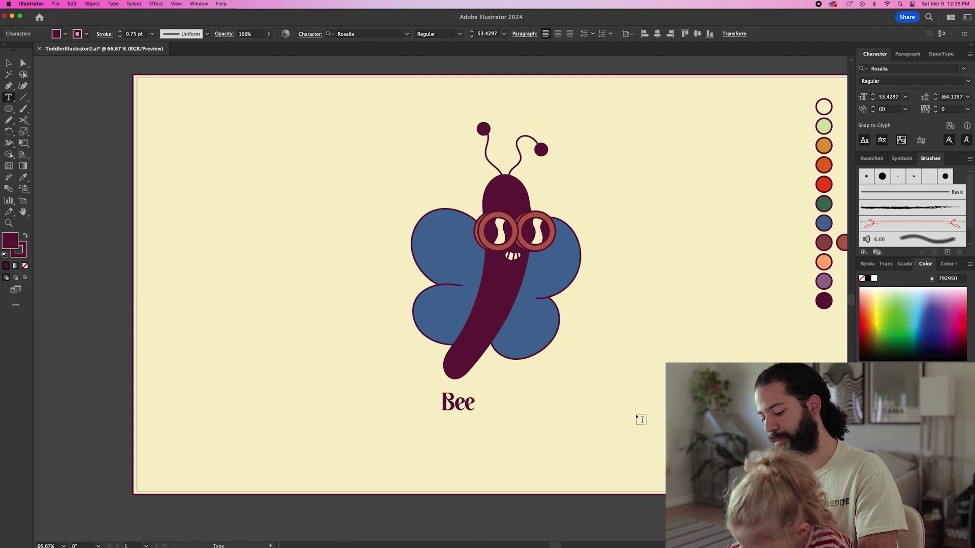
pyautogui.write('b')
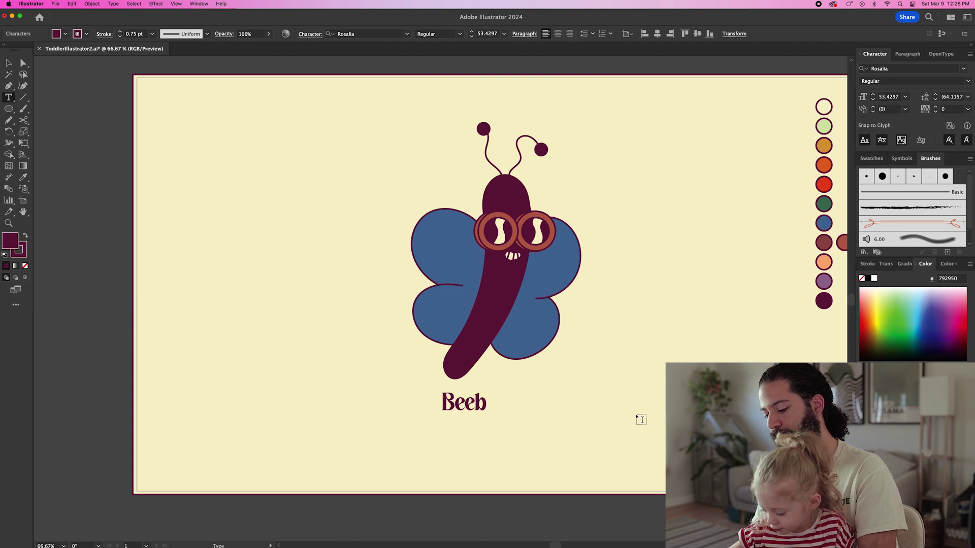
pyautogui.write('e')
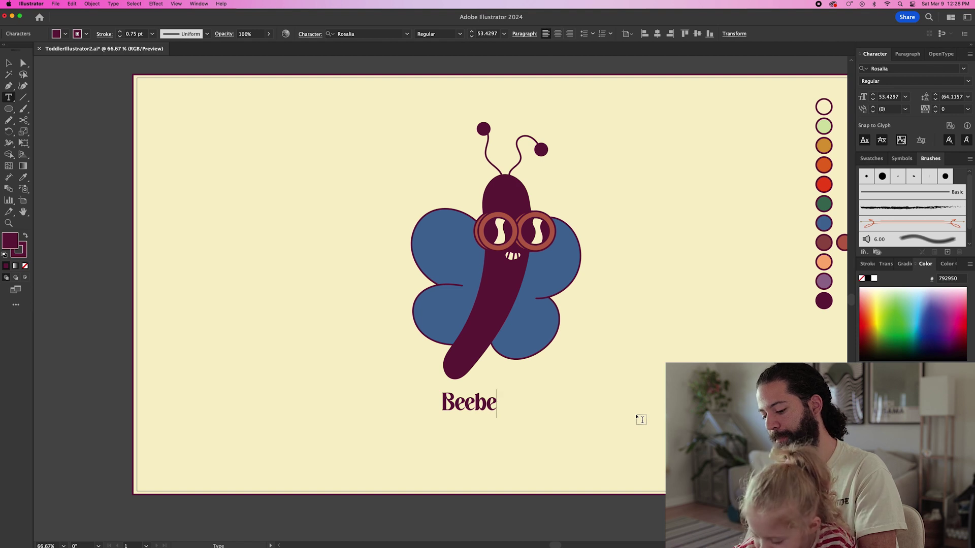
pyautogui.write('e')
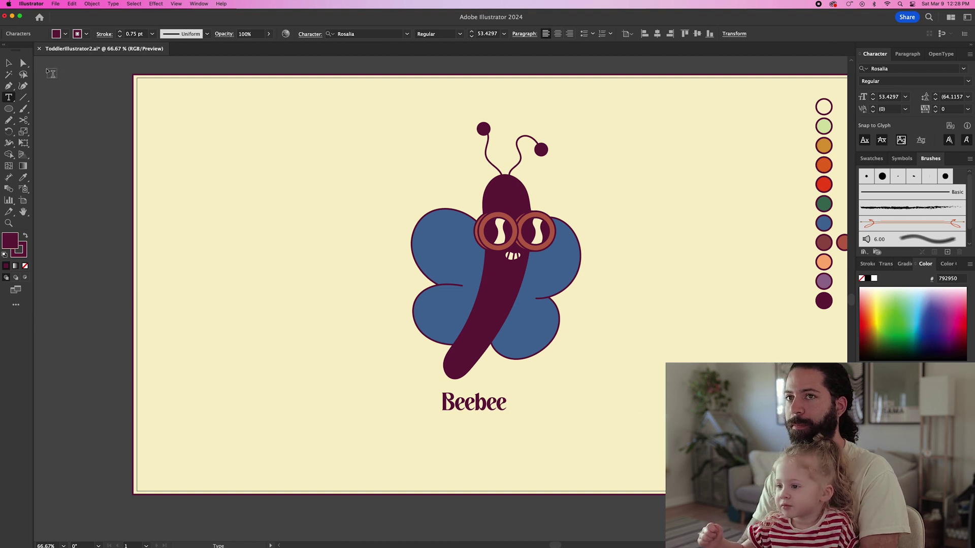
pyautogui.click(10, 62)
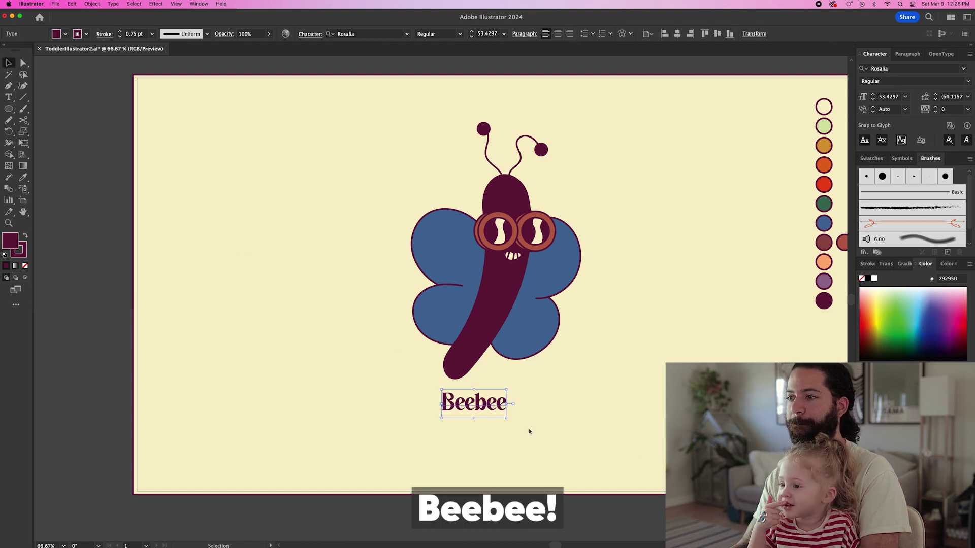
# Scale the 'Beebee' label up to about 70.5 pt, then deselect it.
pyautogui.moveTo(507, 421); pyautogui.dragTo(546, 434)
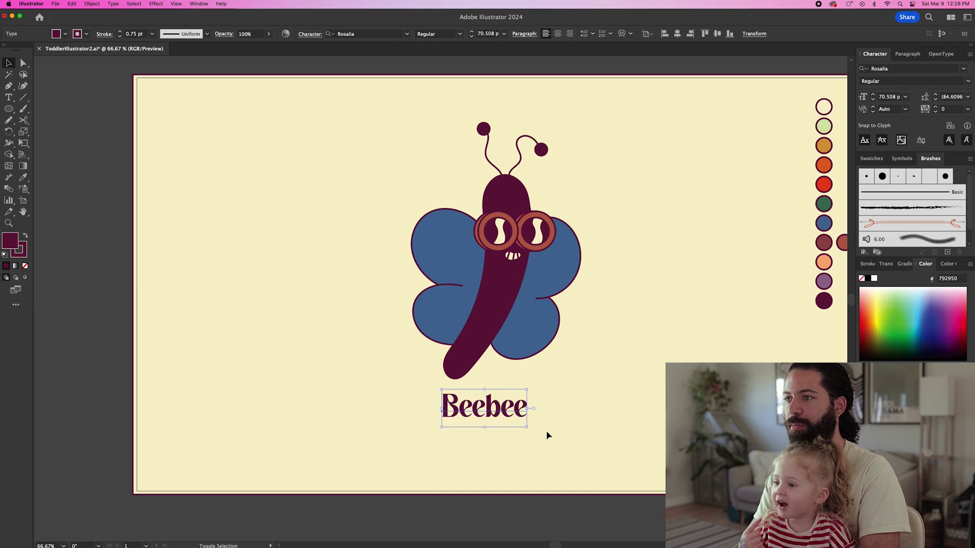
pyautogui.click(571, 430)
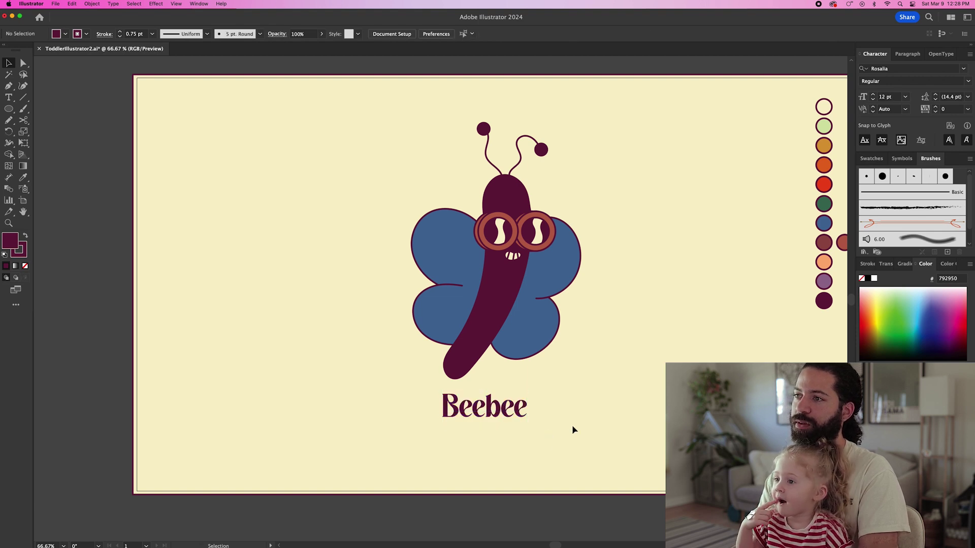